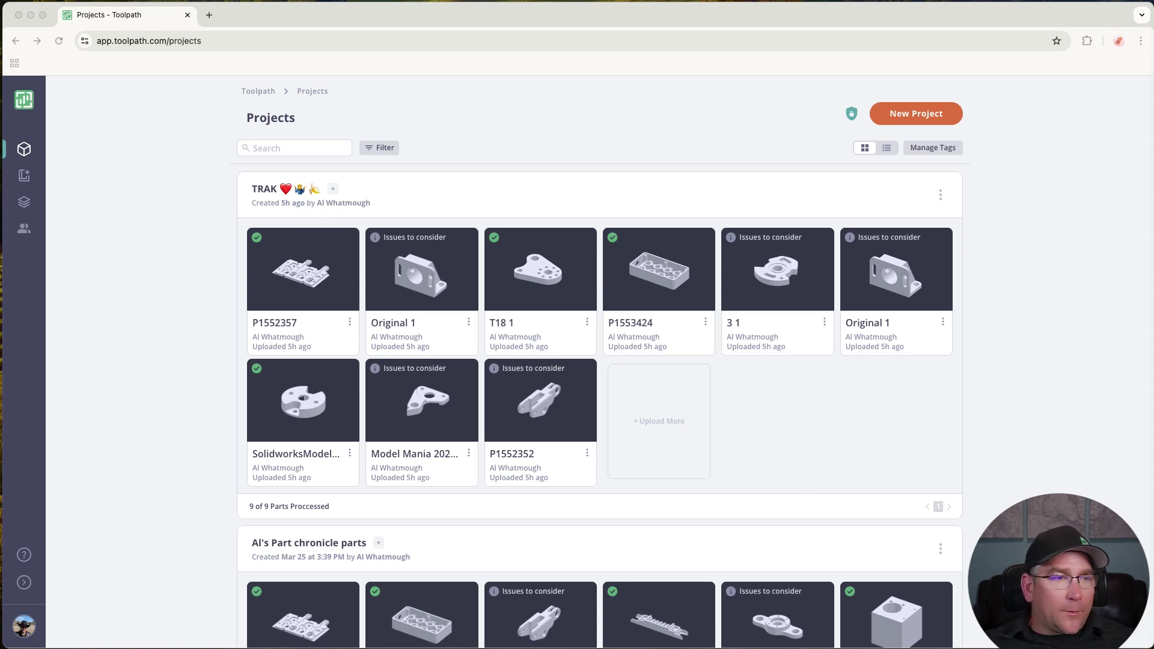
- Upload the new part file to the TRAK project and open its report
left_click_drag(570, 333, 652, 348)
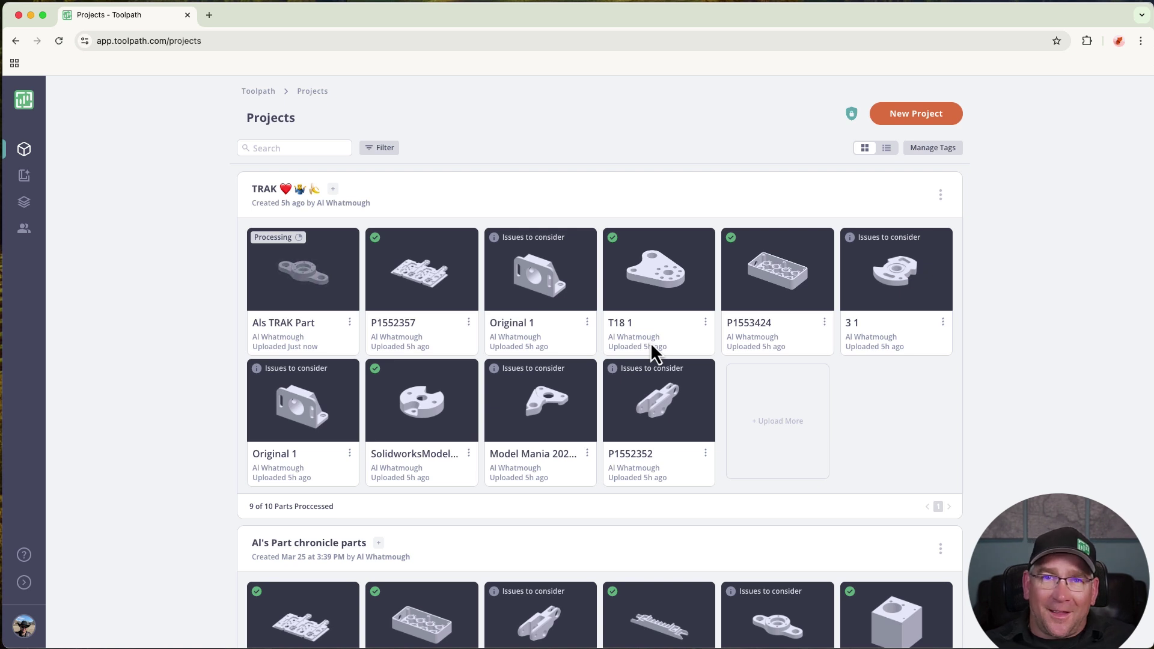
left_click(320, 274)
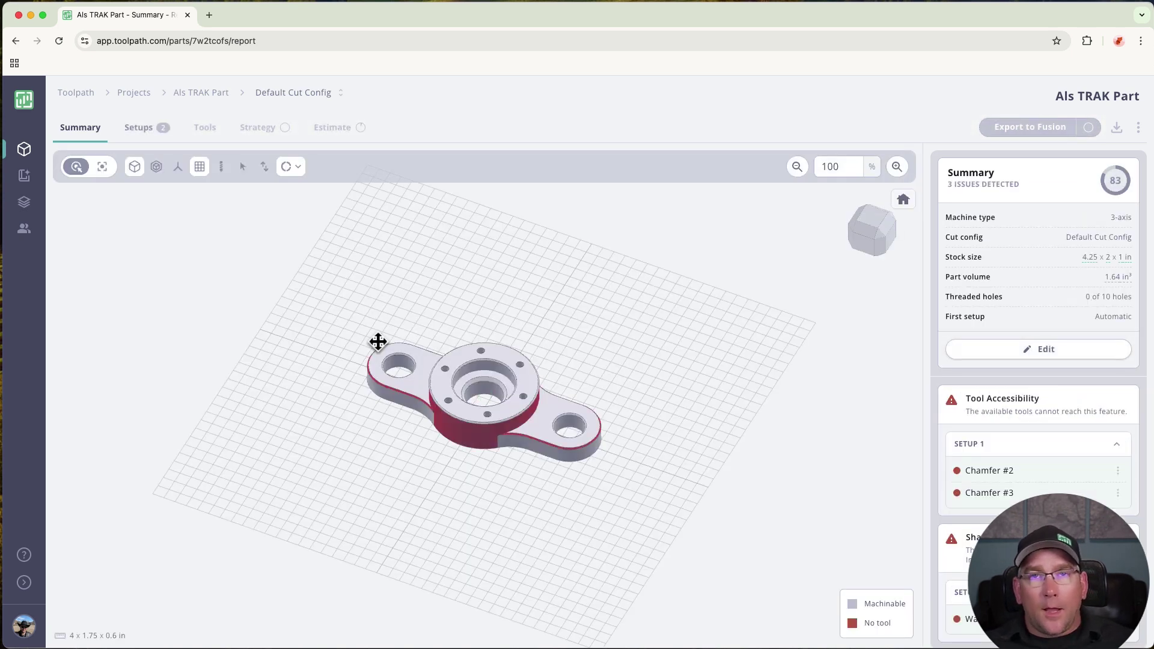
- Examine the outer wall and chamfer edges flagged as having no tool, including where the boss meets the arm
scroll(418, 341, "up", 2)
scroll(418, 342, "up", 4)
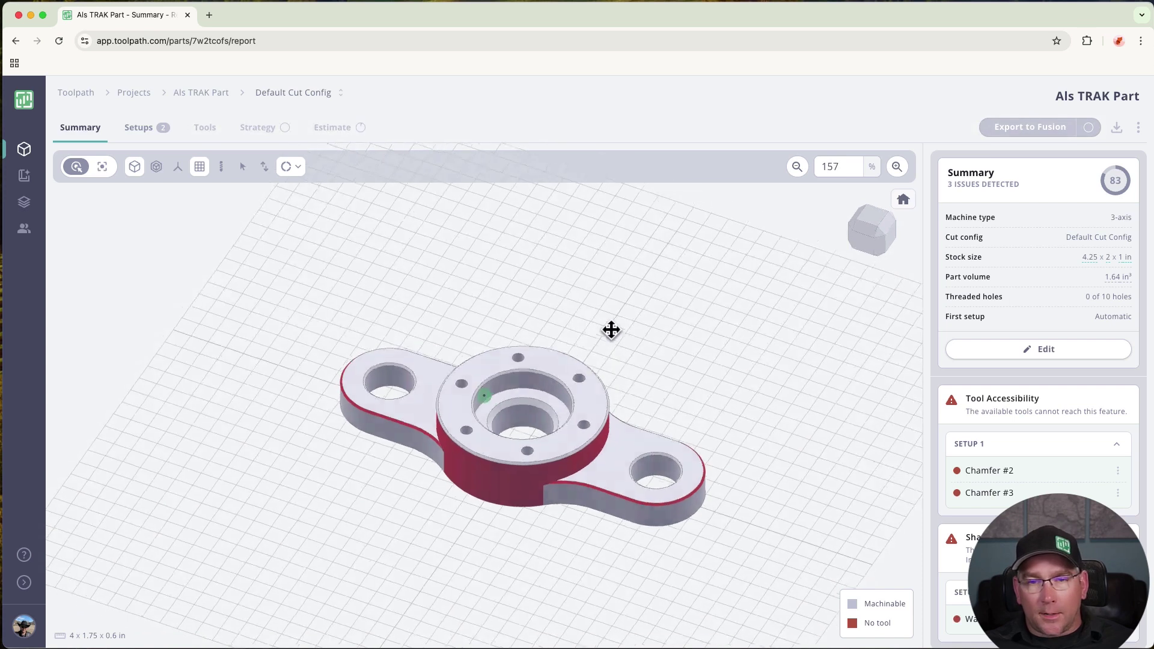
scroll(634, 355, "up", 1)
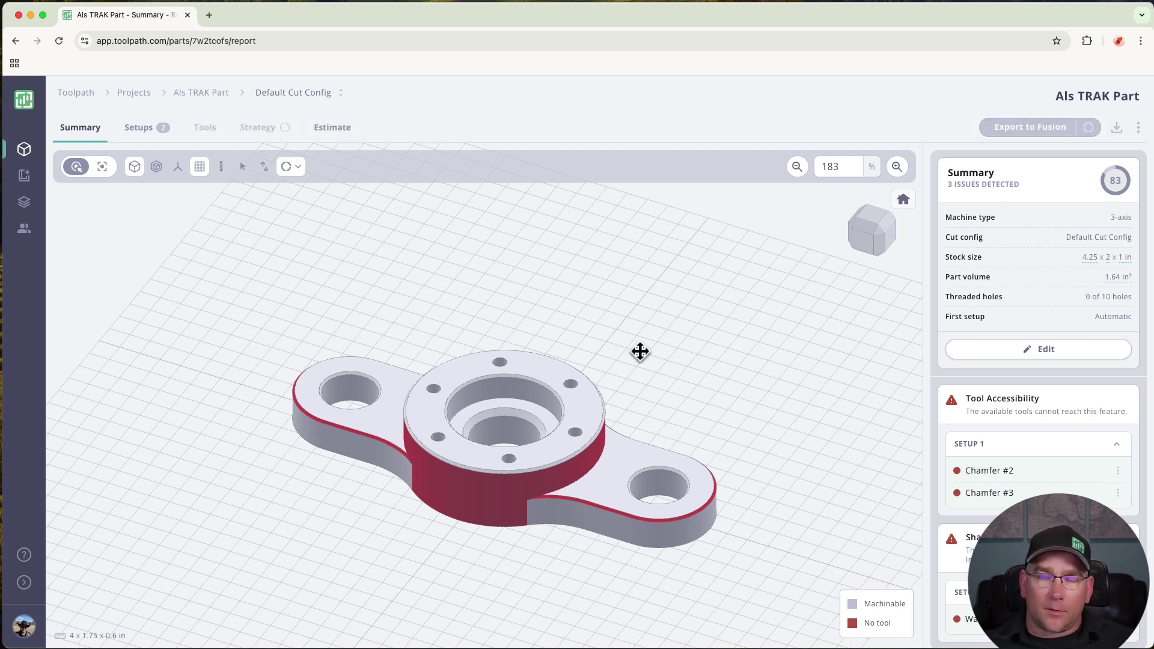
left_click_drag(653, 341, 634, 306)
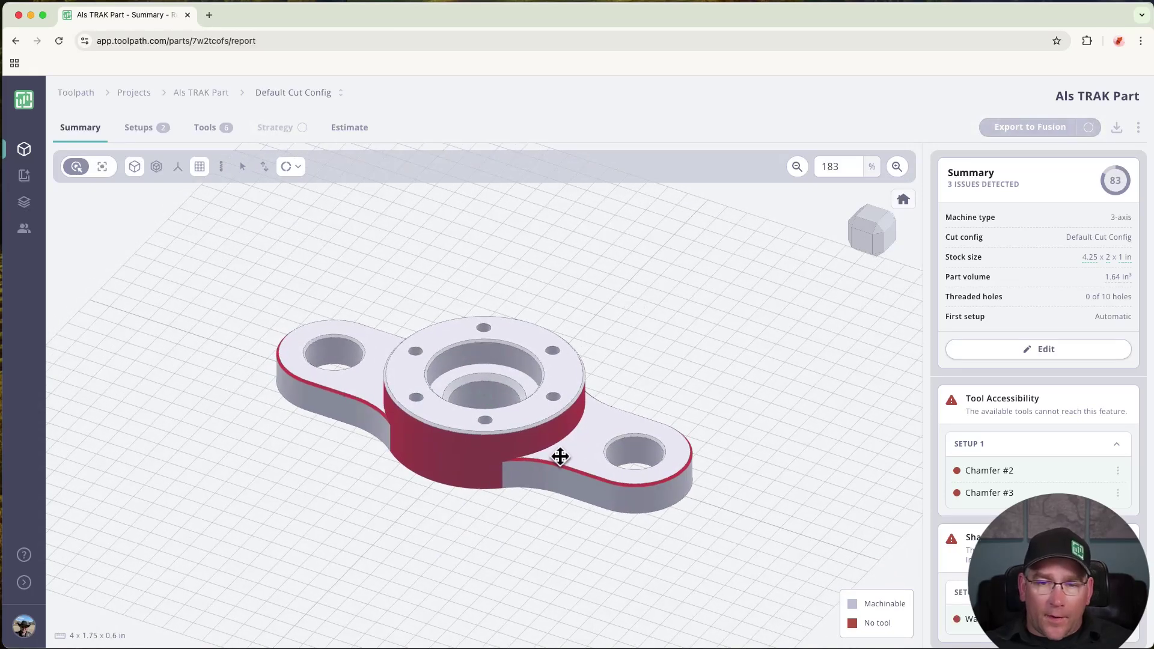
scroll(561, 457, "up", 10)
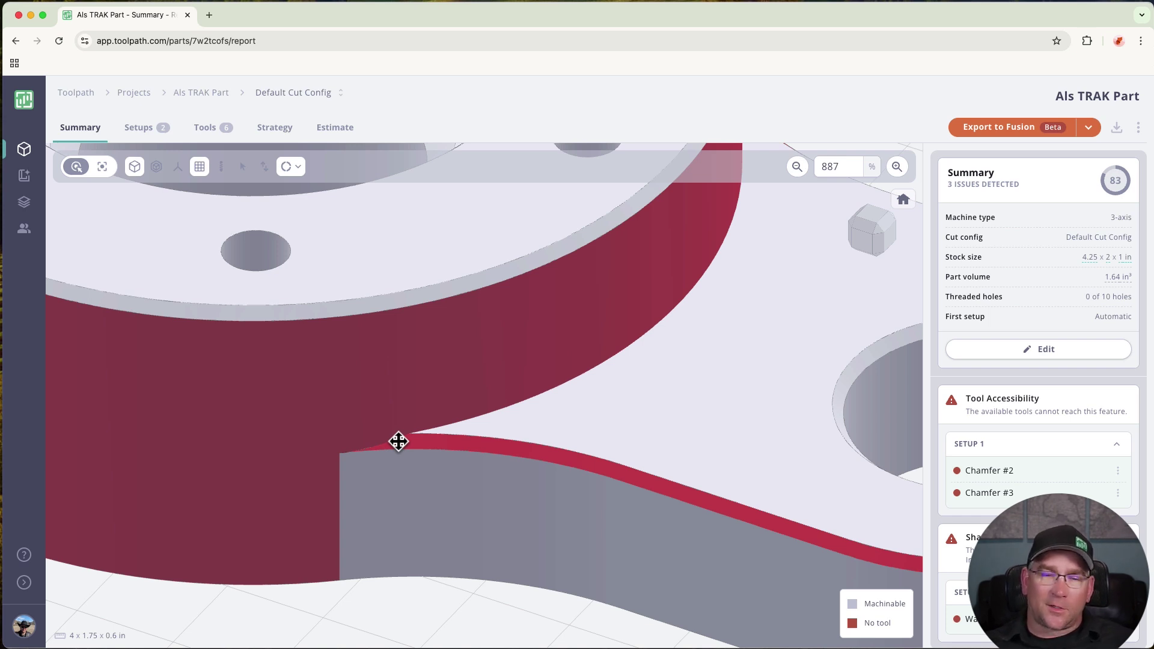
scroll(399, 442, "down", 10)
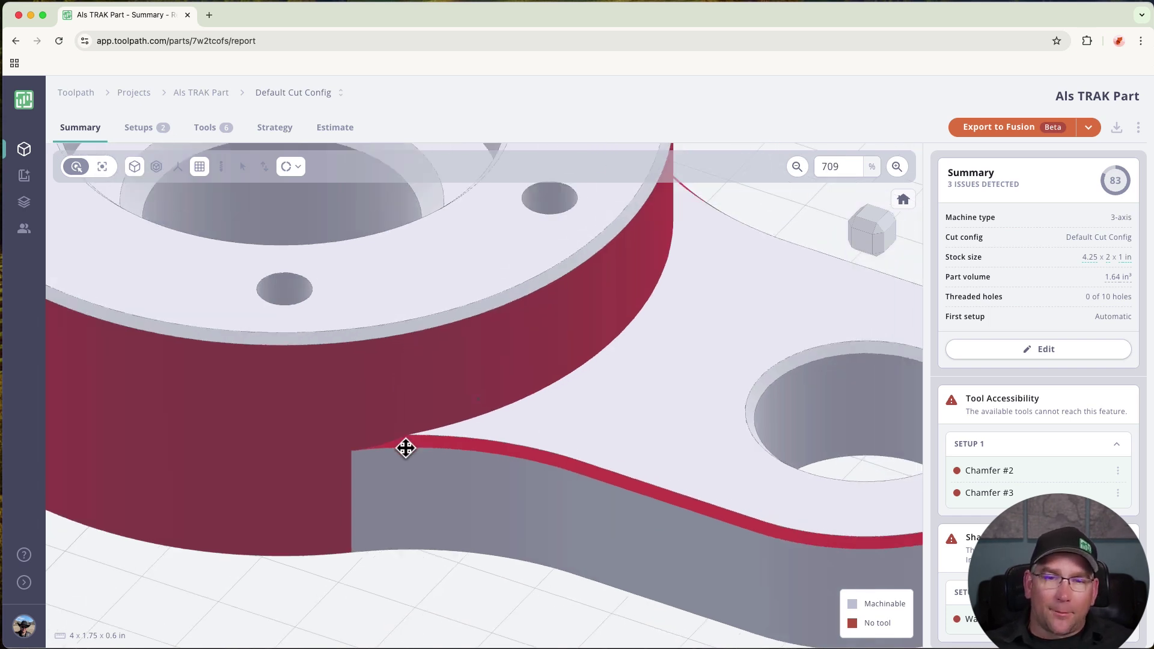
scroll(404, 451, "up", 4)
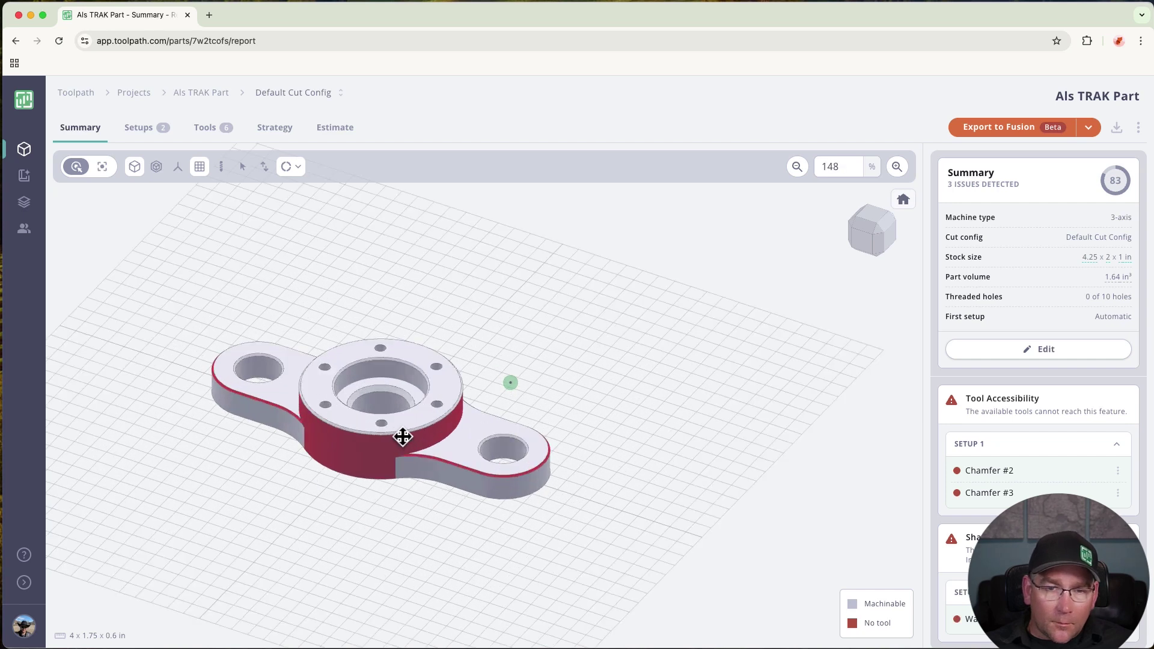
left_click_drag(486, 306, 539, 299)
- Check the tools selected for the part, and generate its report with the Starter Demo Cut Config
left_click(203, 130)
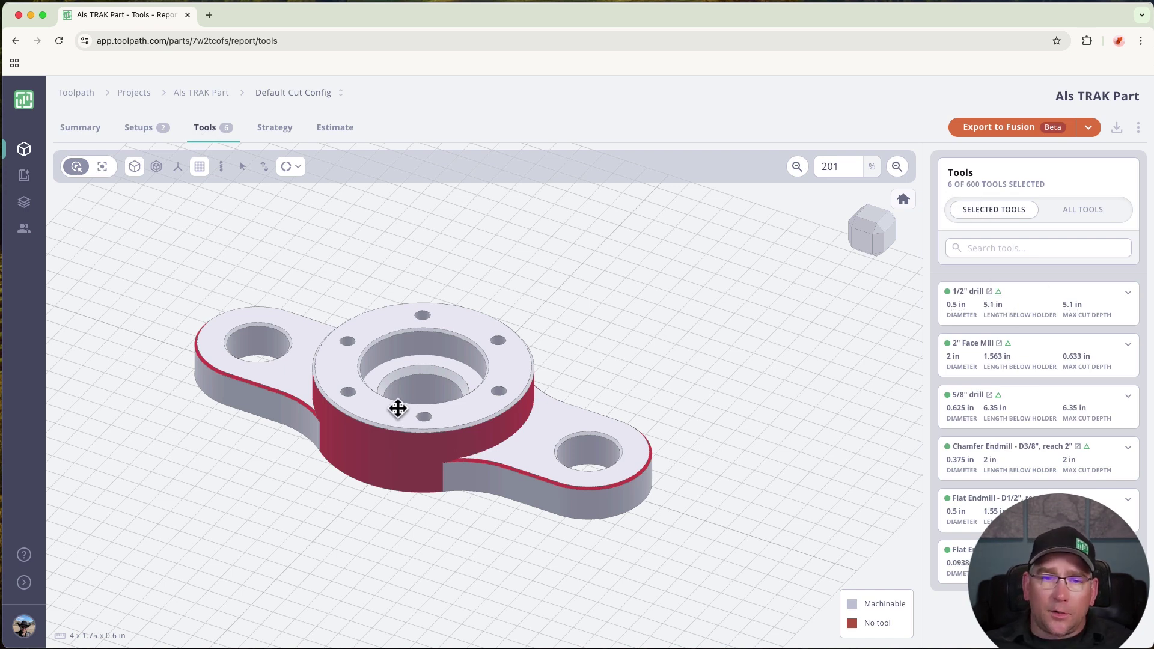
left_click(317, 94)
left_click(321, 118)
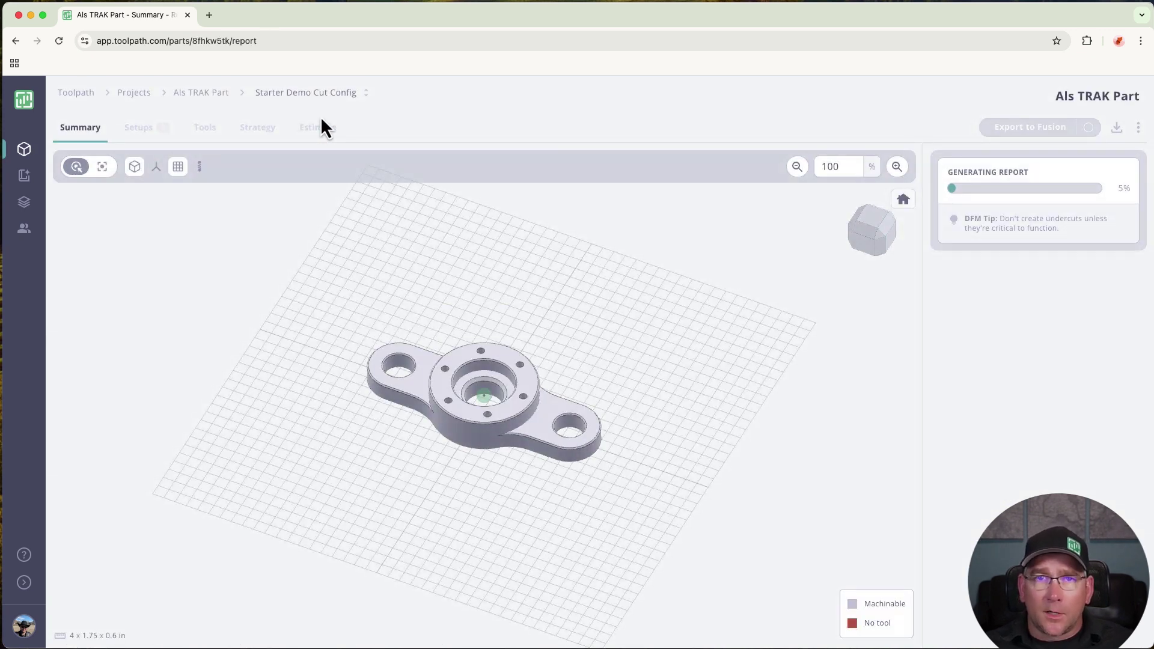
scroll(508, 377, "up", 4)
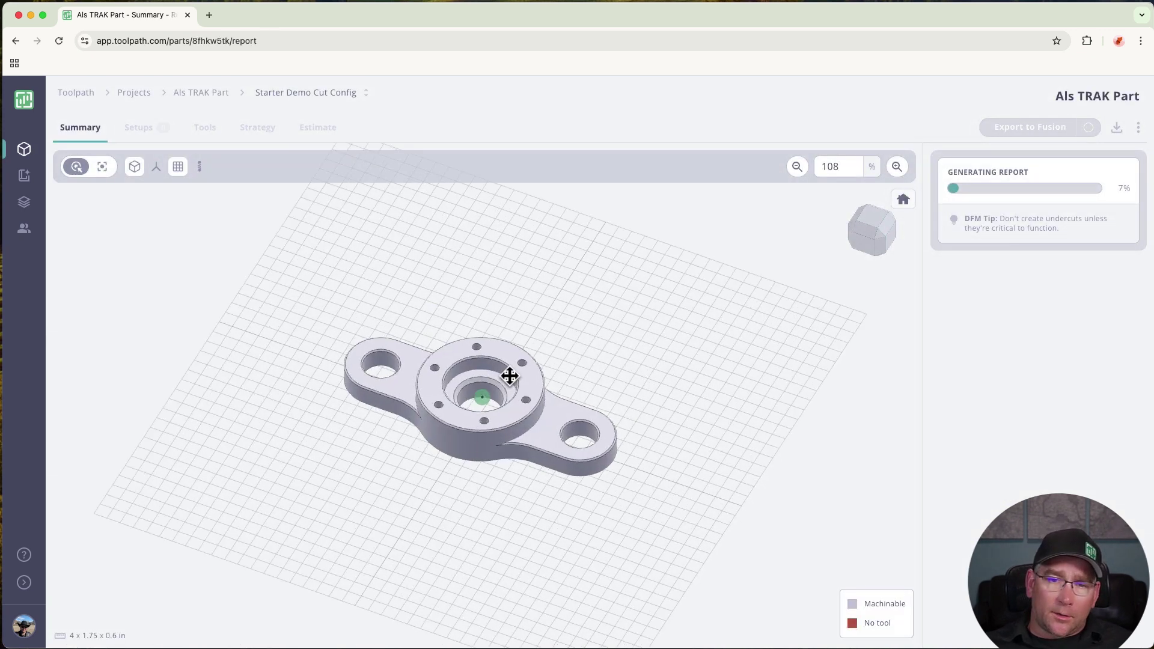
scroll(509, 377, "up", 1)
scroll(579, 298, "up", 1)
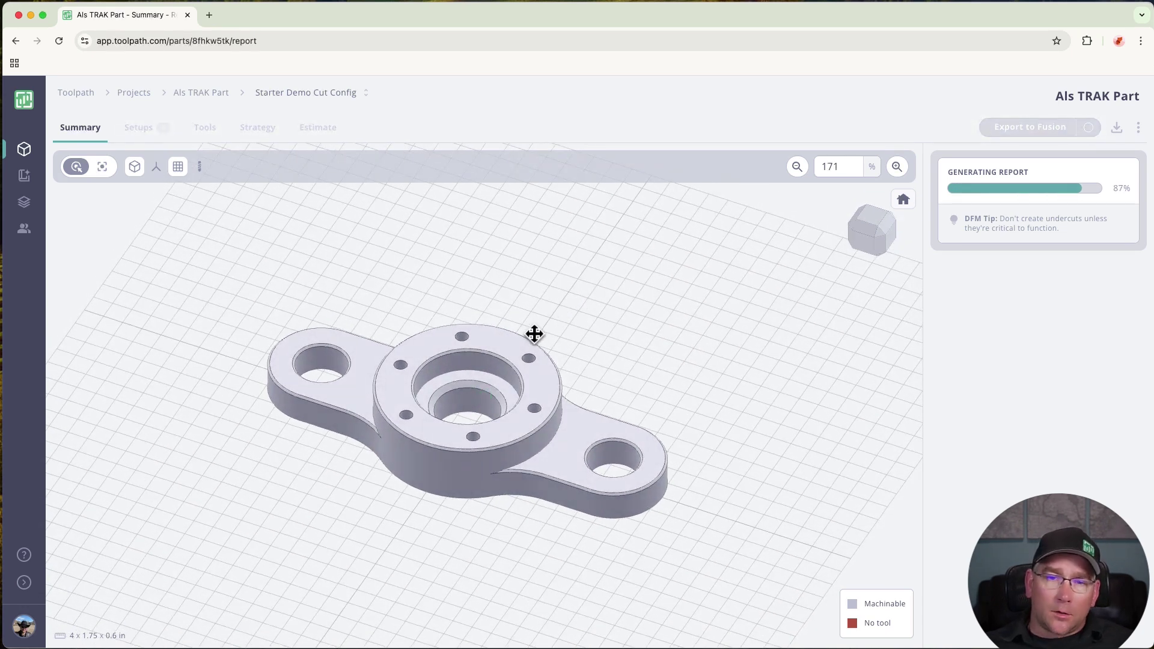
scroll(533, 336, "up", 2)
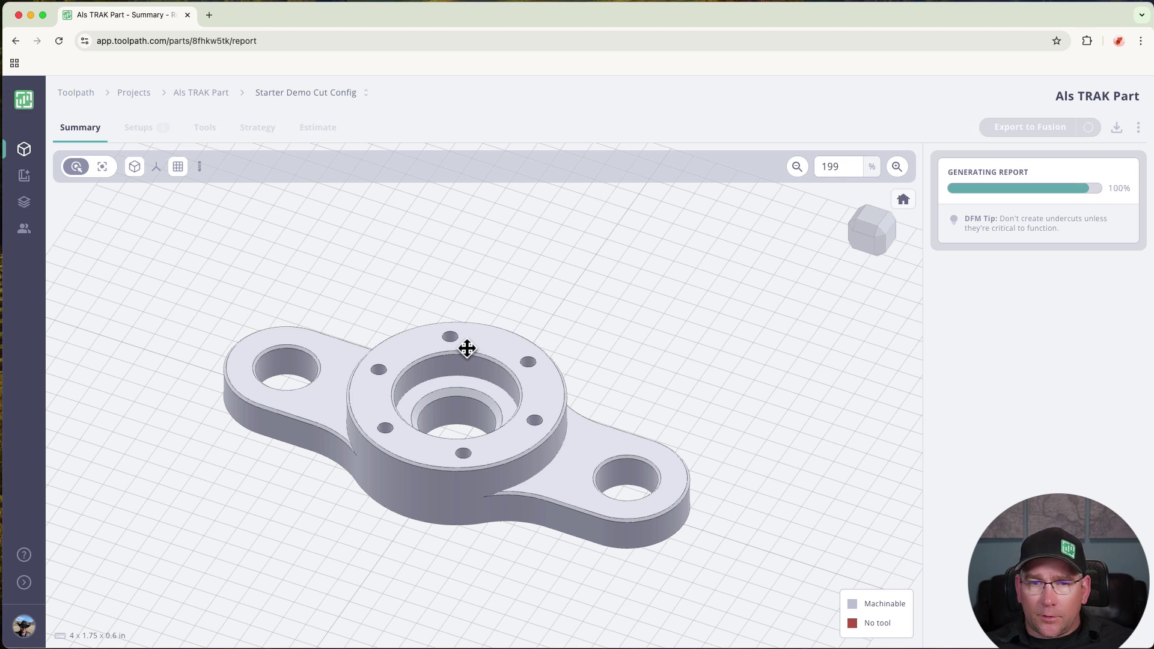
scroll(485, 335, "up", 5)
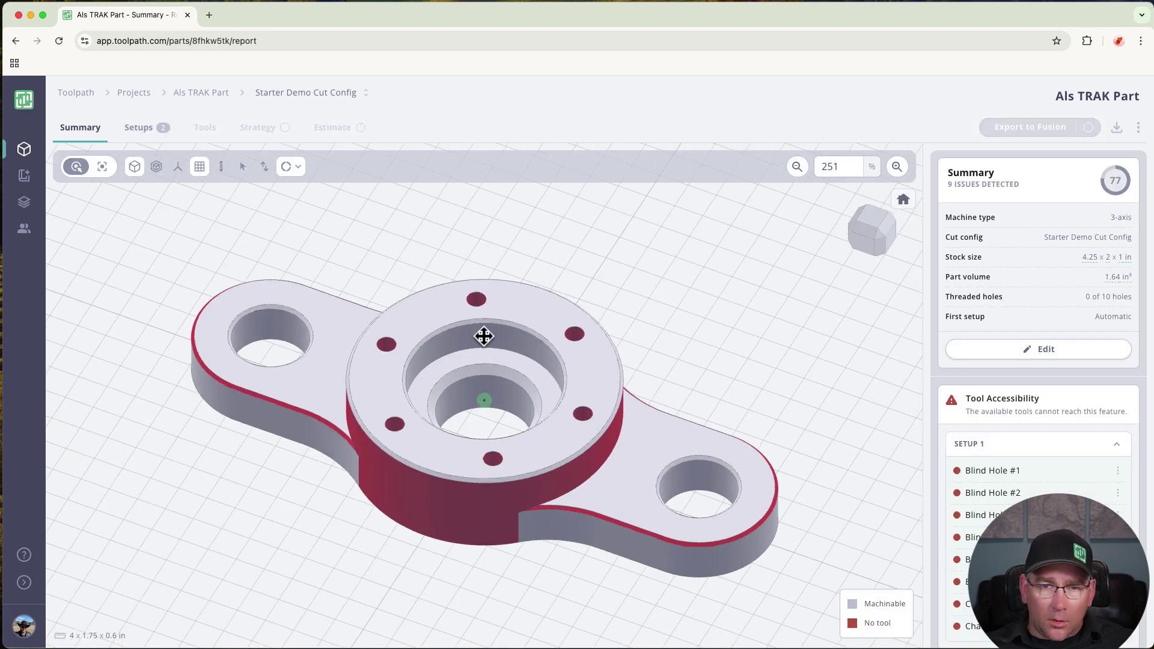
- Inspect the feature details of a small blind hole on the boss, and check the tools selected for this cut config
left_click(242, 167)
mouse_move(475, 297)
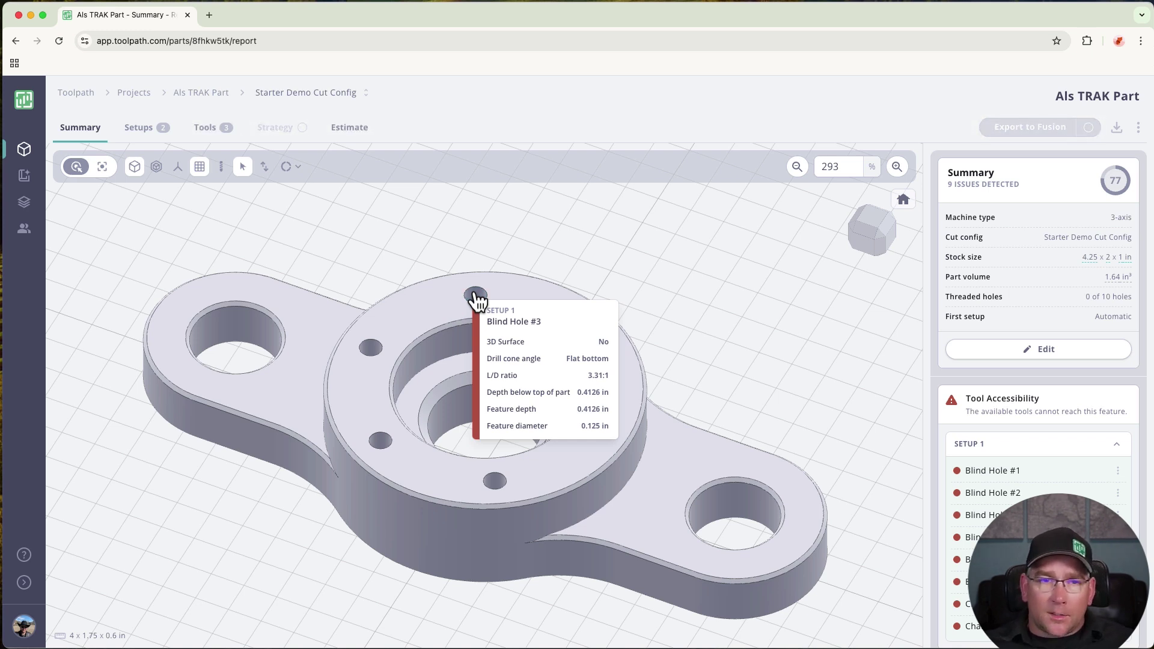
left_click(210, 129)
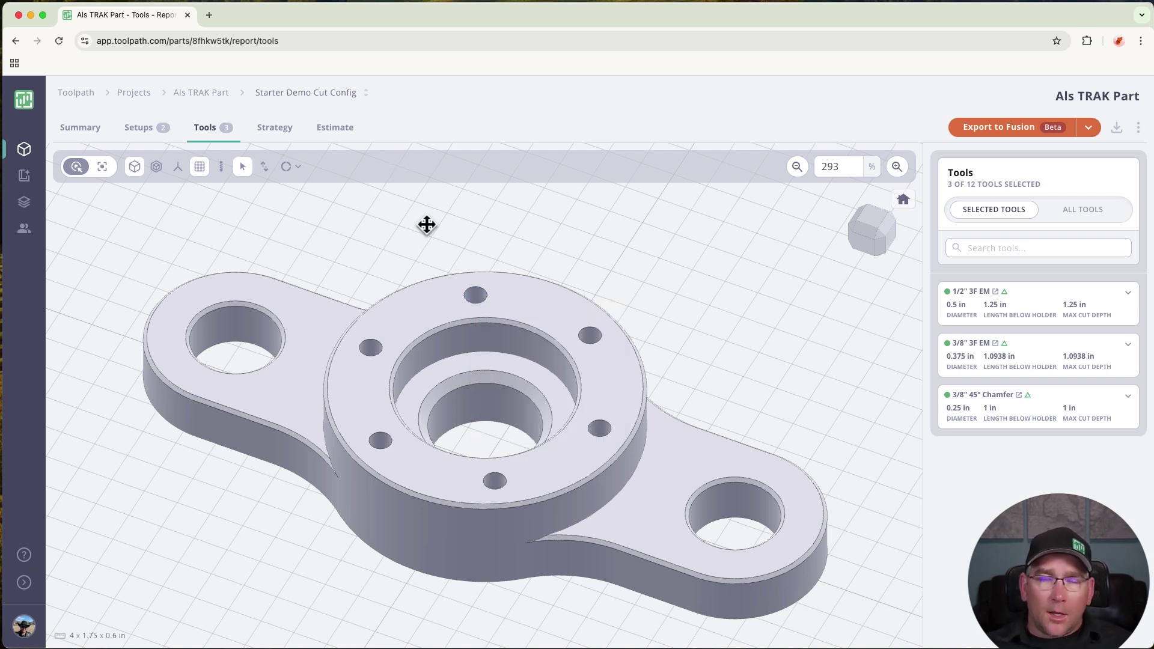
- Switch the part back to the Default Cut Config
left_click(337, 93)
left_click(331, 139)
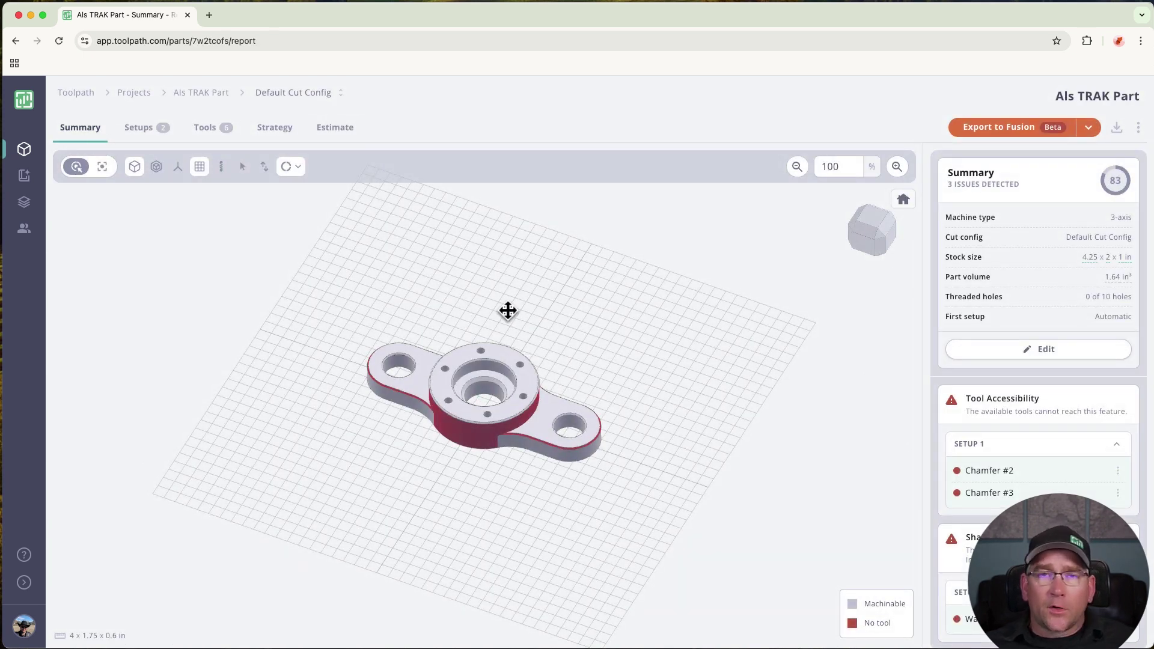
scroll(524, 363, "up", 5)
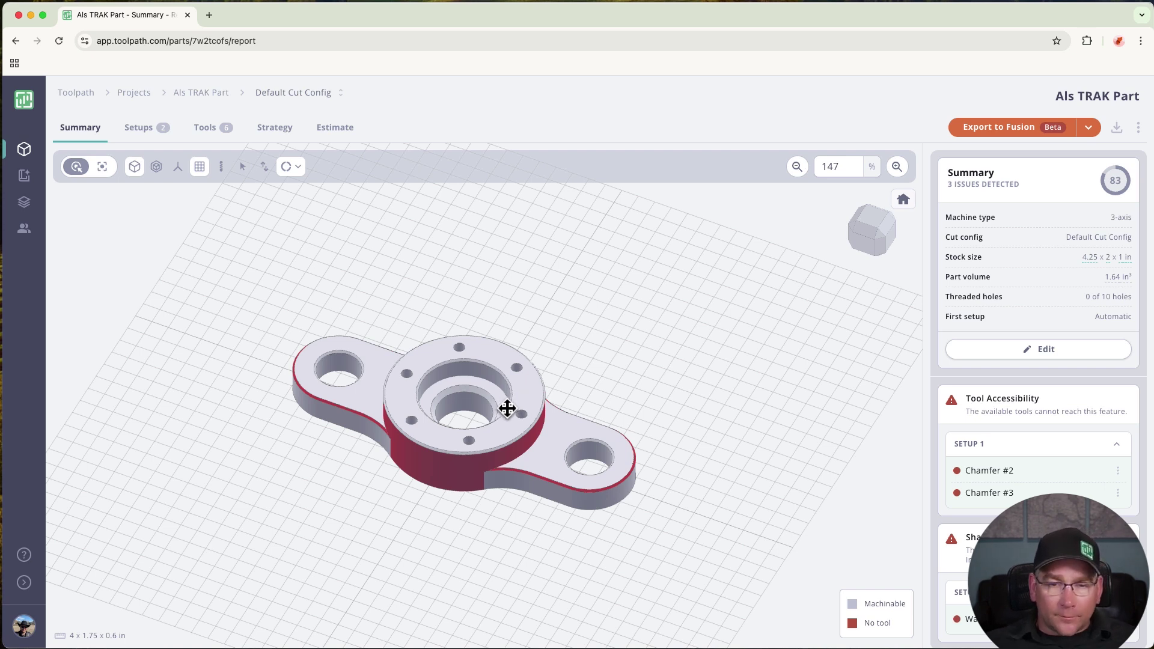
scroll(505, 406, "up", 5)
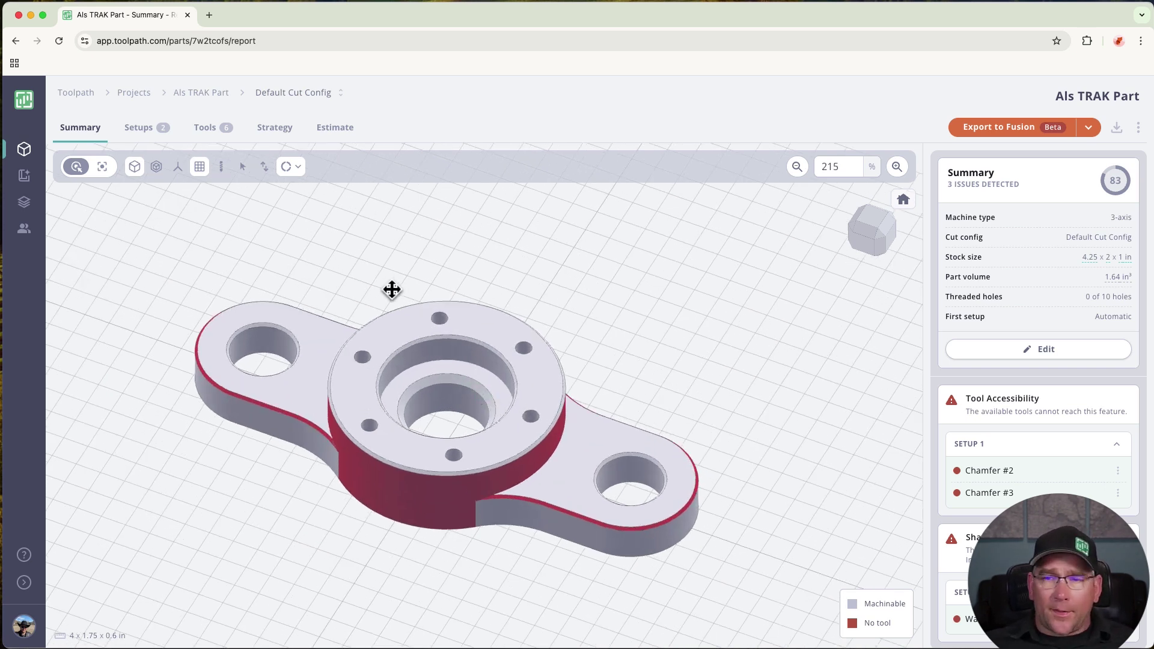
- Compare the orientation and feature lists of Setup 1 and Setup 2, and review the selected tools
left_click(140, 128)
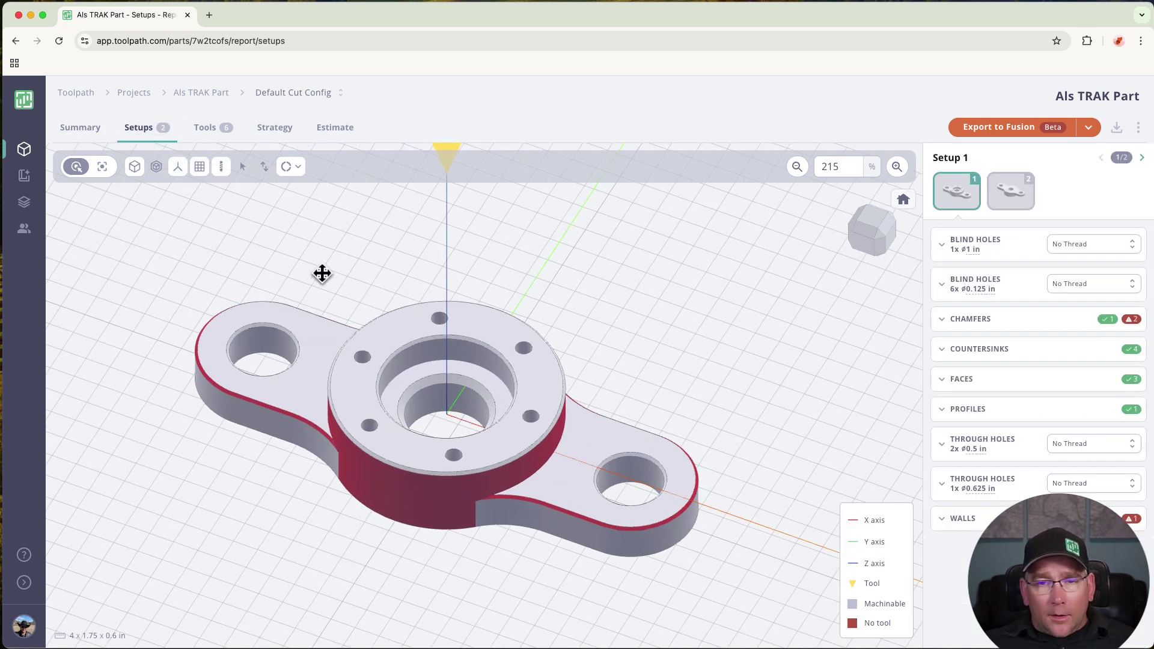
left_click_drag(399, 270, 395, 232)
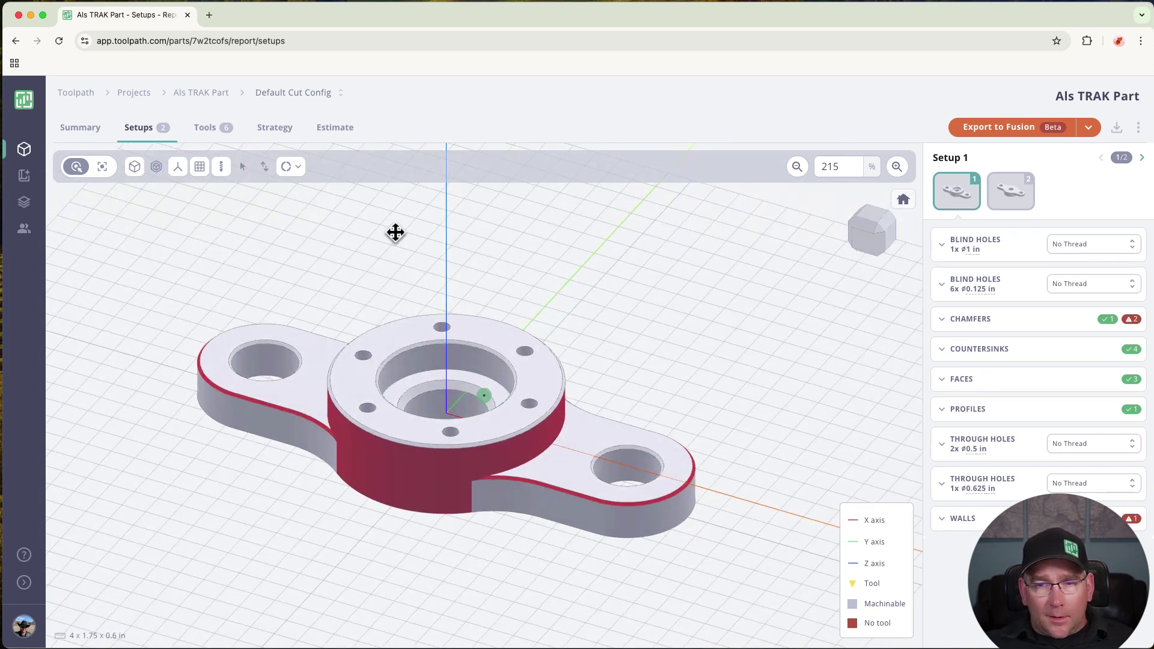
left_click(1000, 201)
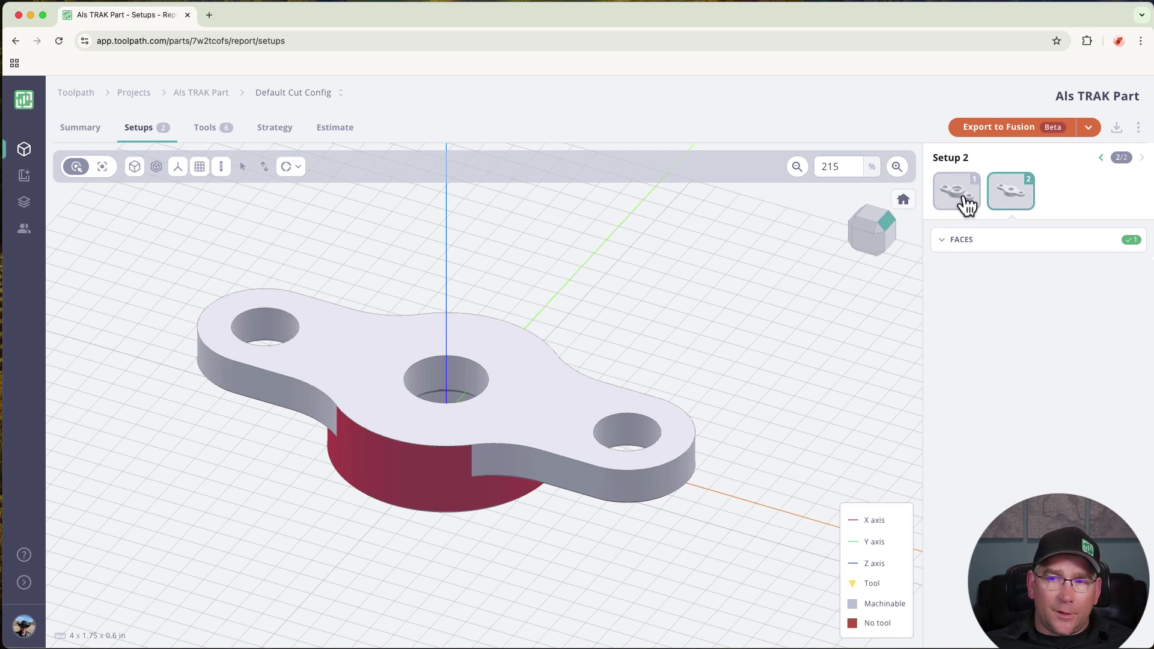
left_click(964, 203)
left_click(1012, 199)
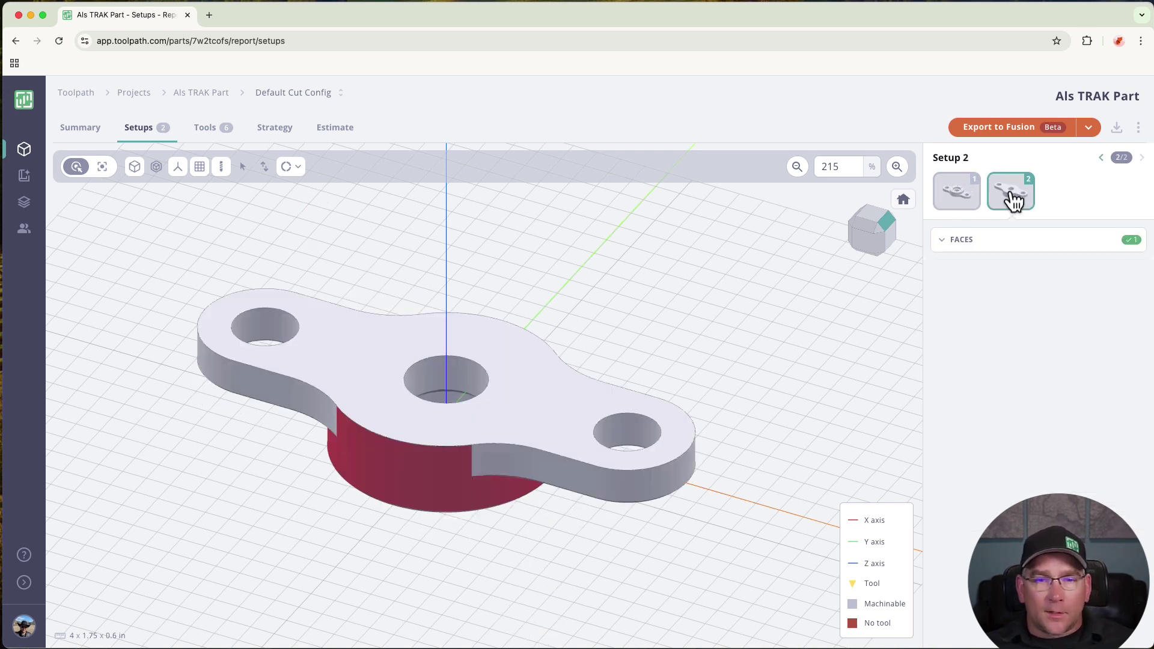
left_click(974, 197)
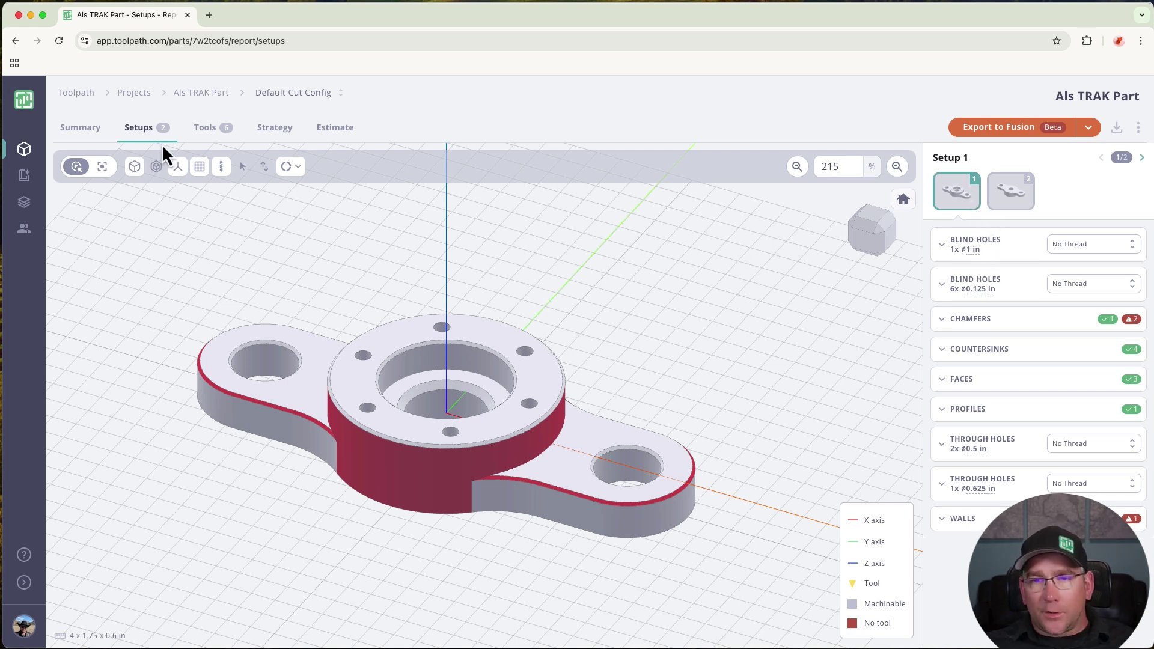
left_click(217, 130)
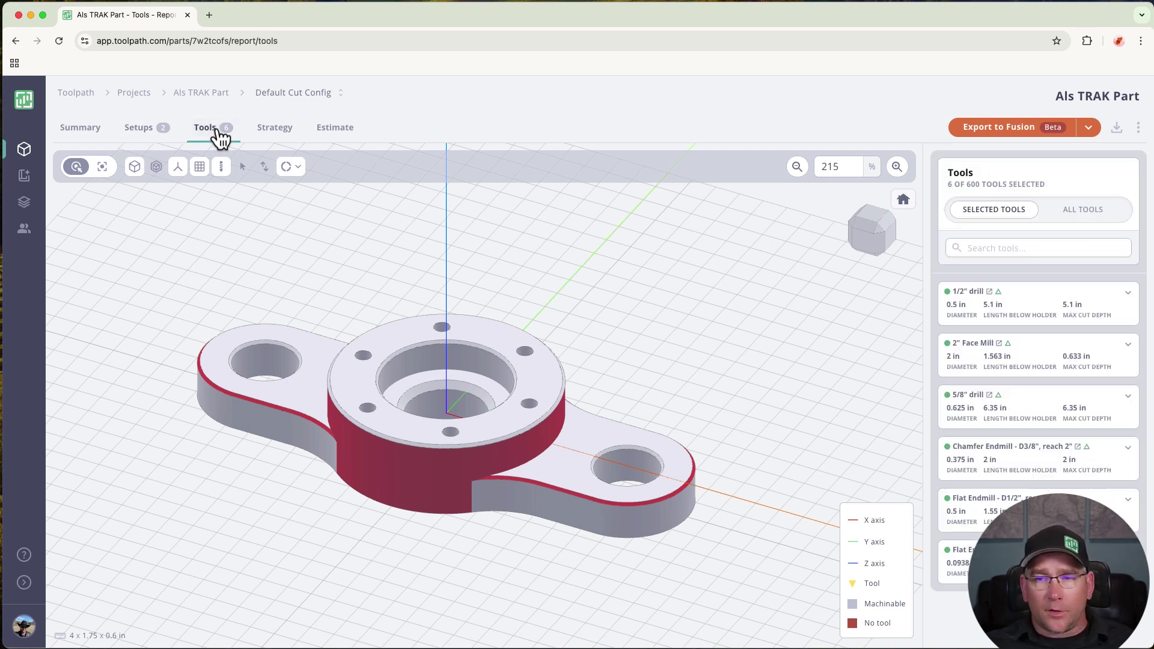
- Check the cutting parameters of the facing roughing operation in the Setup 1 machining strategy
left_click(272, 136)
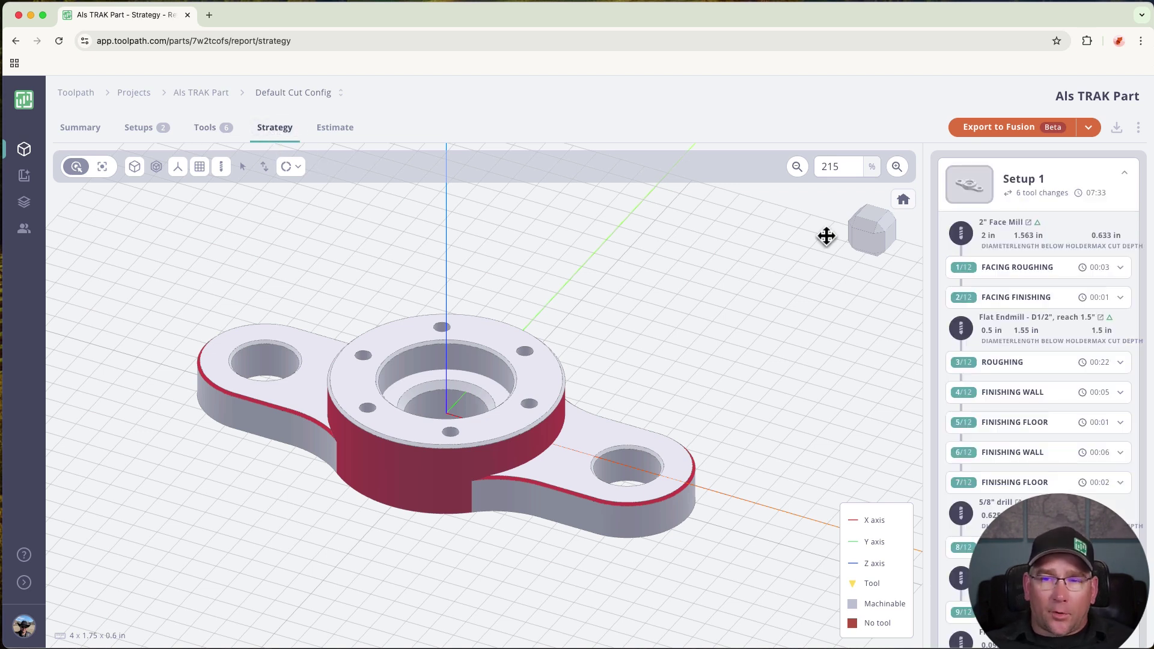
left_click(1004, 269)
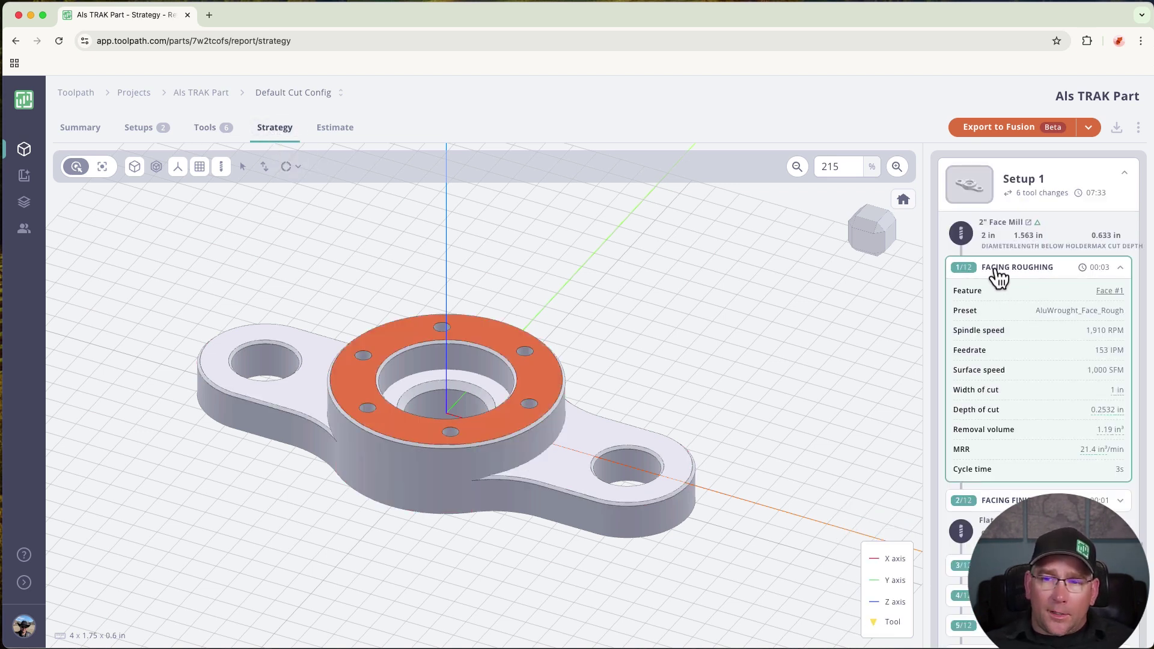
left_click(999, 269)
- Highlight in turn the surfaces cut by Setup 1's roughing, finishing wall and finishing floor operations, 3 to 7
left_click(1005, 366)
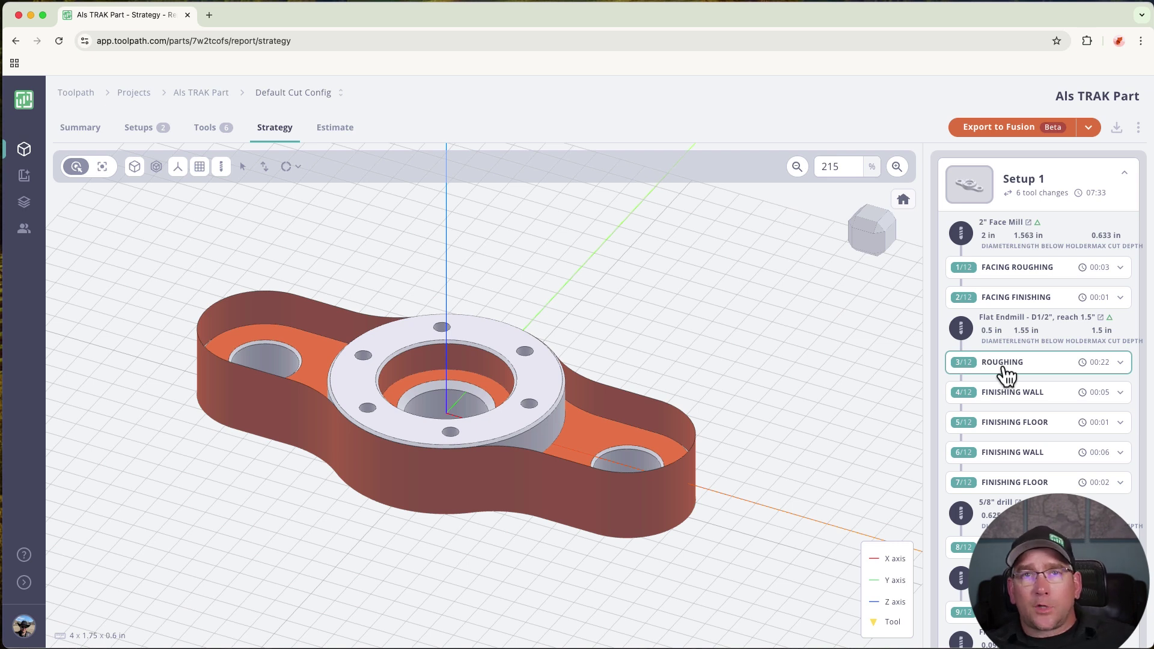
left_click(1004, 394)
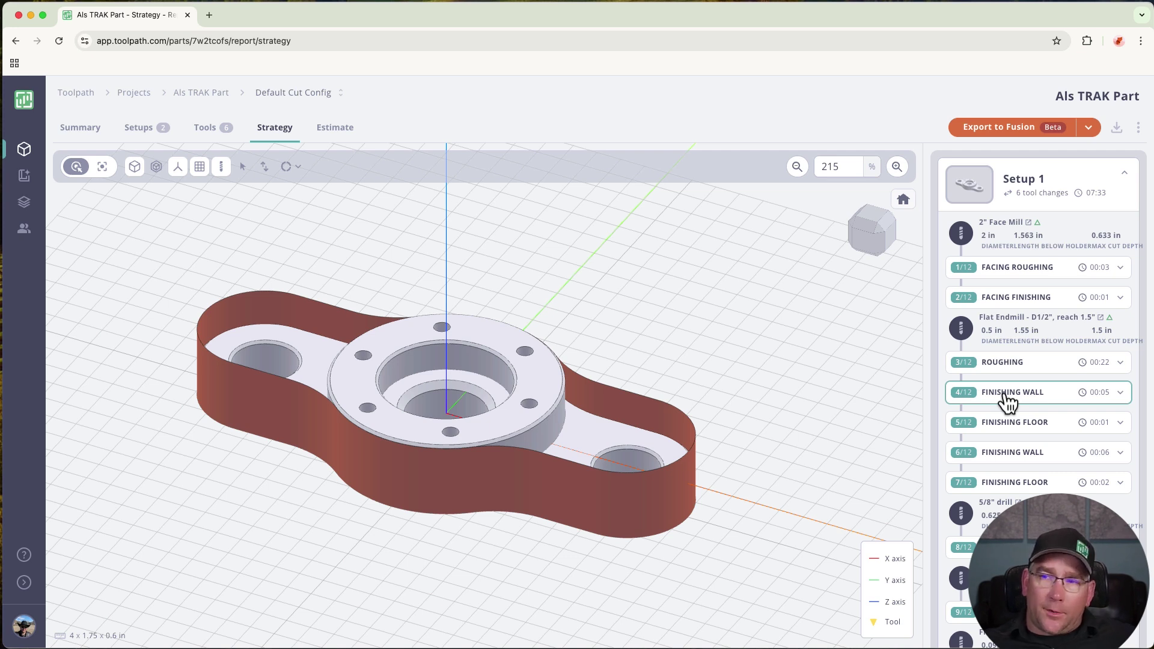
left_click(1012, 426)
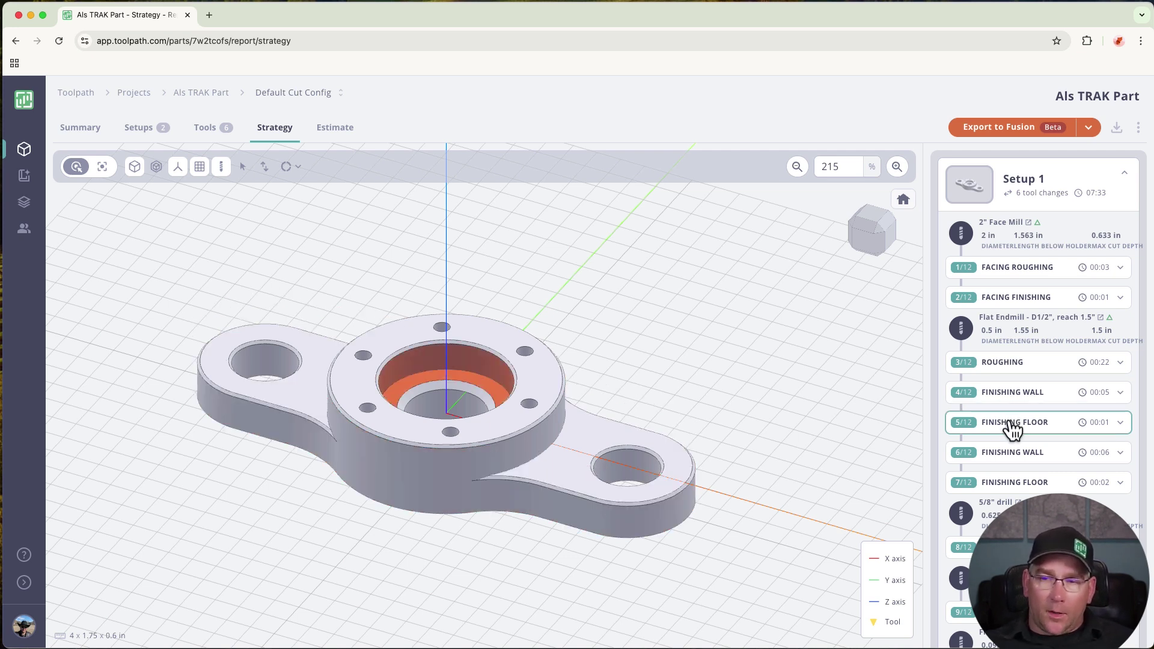
left_click(1011, 457)
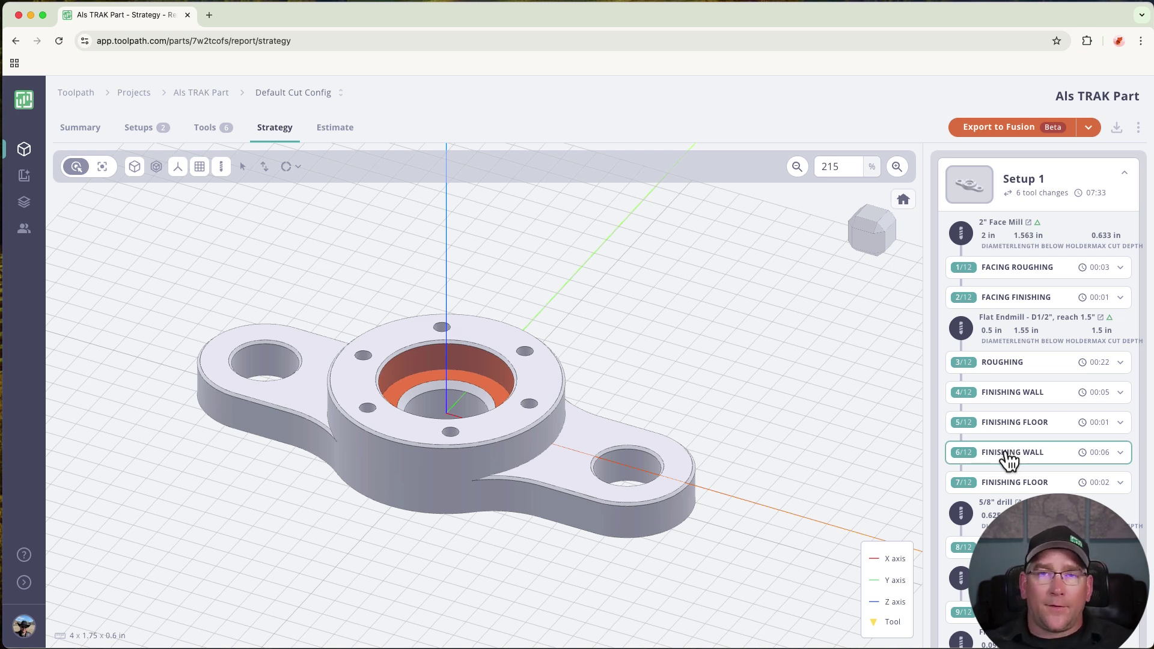
left_click(1012, 484)
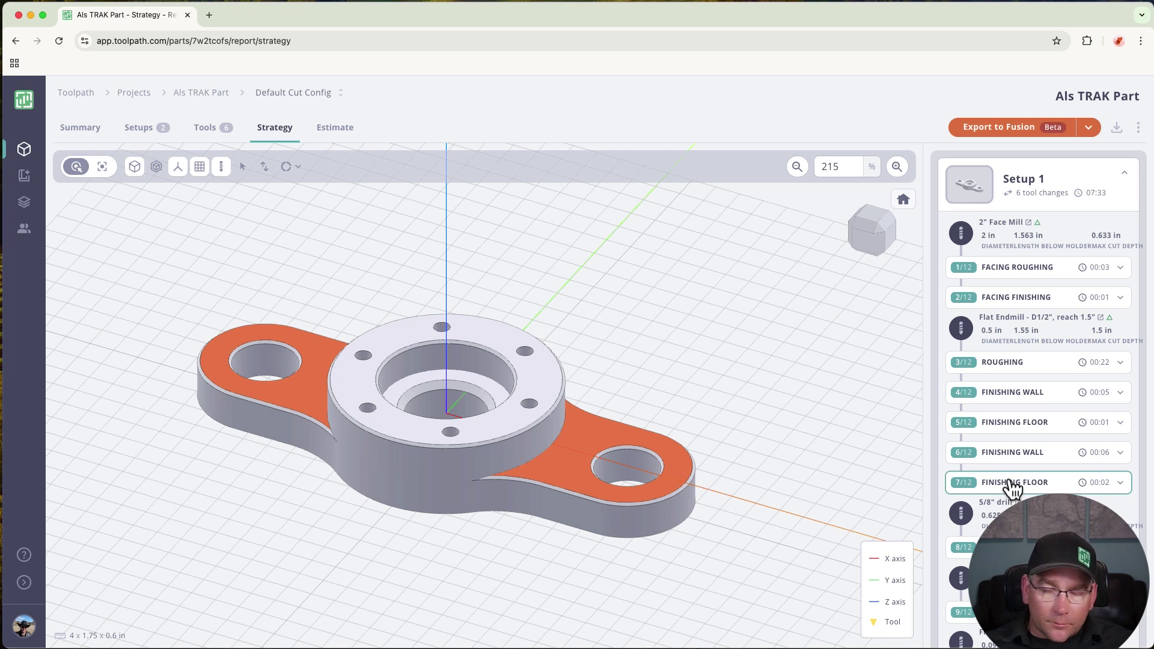
left_click(1007, 481)
left_click_drag(724, 353, 655, 351)
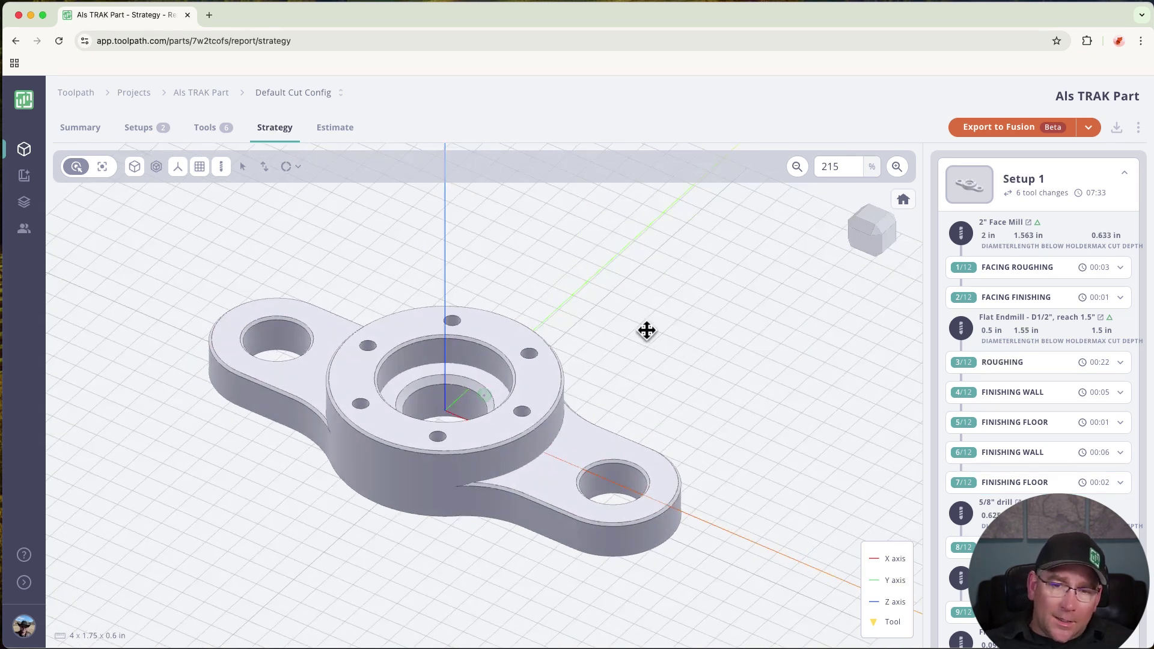
left_click_drag(636, 331, 665, 324)
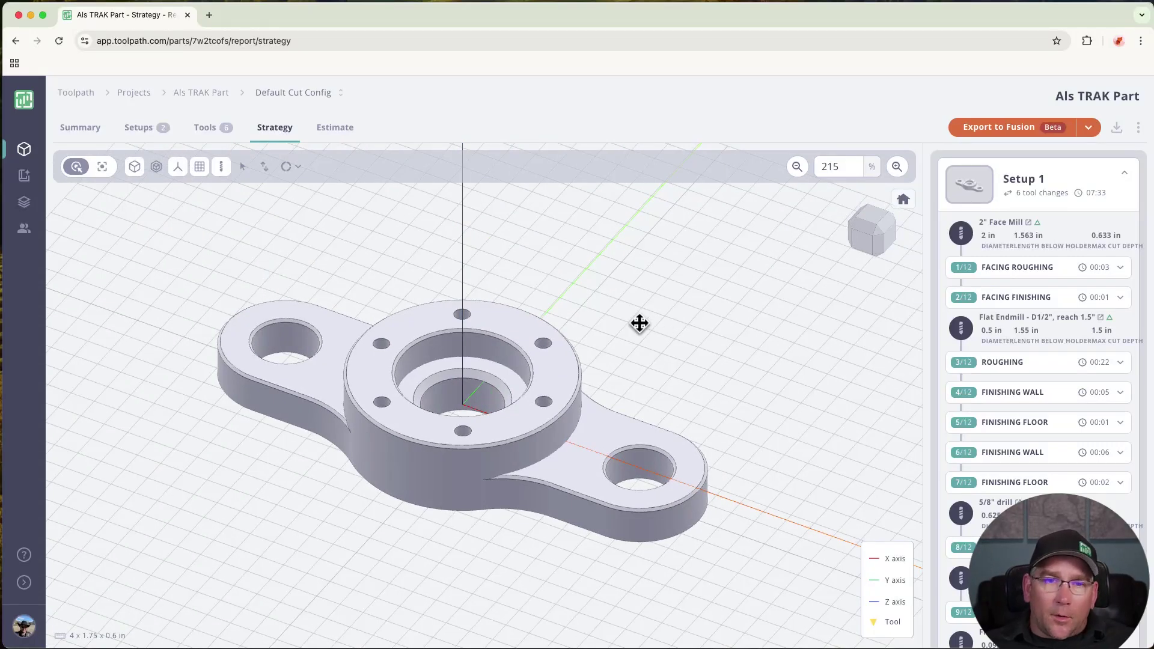
- Open the part's cost estimate and set the fixed setup charges of Setup 1 and Setup 2 to $100 each
left_click(348, 137)
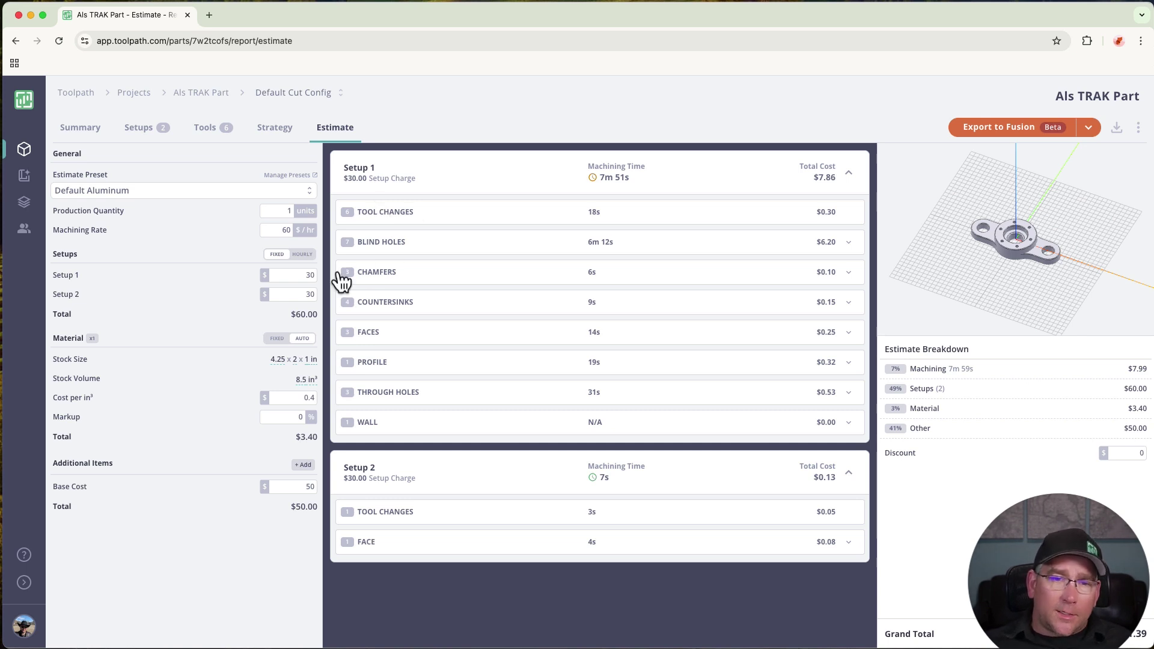
left_click(301, 275)
type("100")
left_click(310, 294)
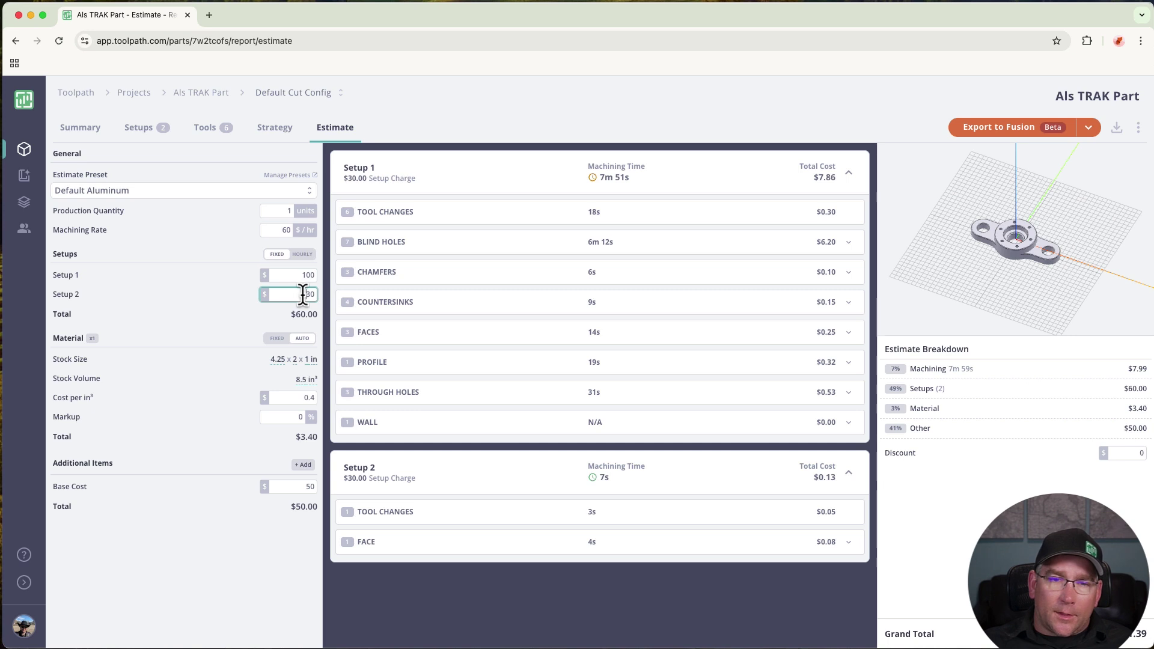
type("100")
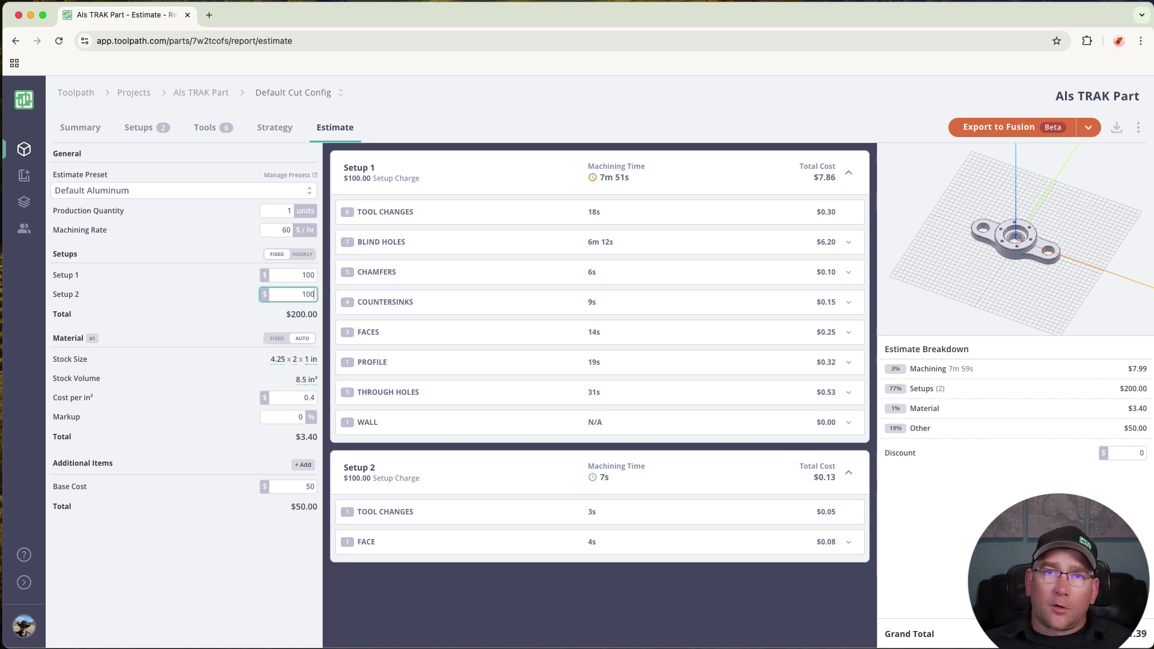
left_click(707, 96)
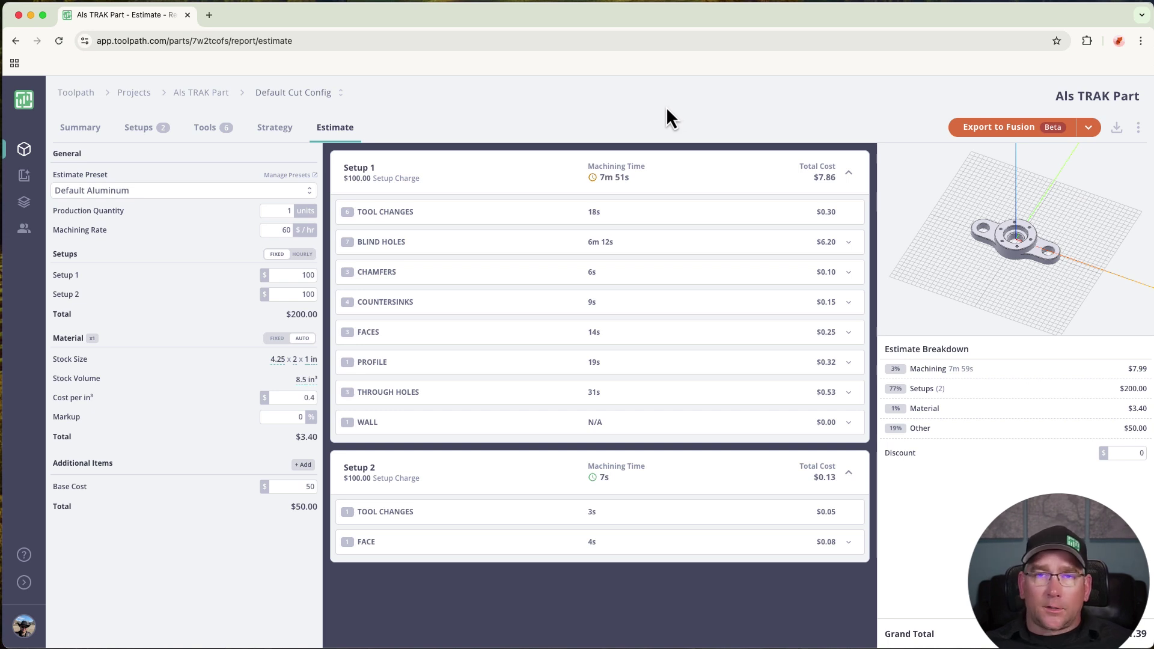
- Copy the part access key for the Fusion export, switch to Autodesk Fusion and close the previously imported design without saving
left_click(1090, 128)
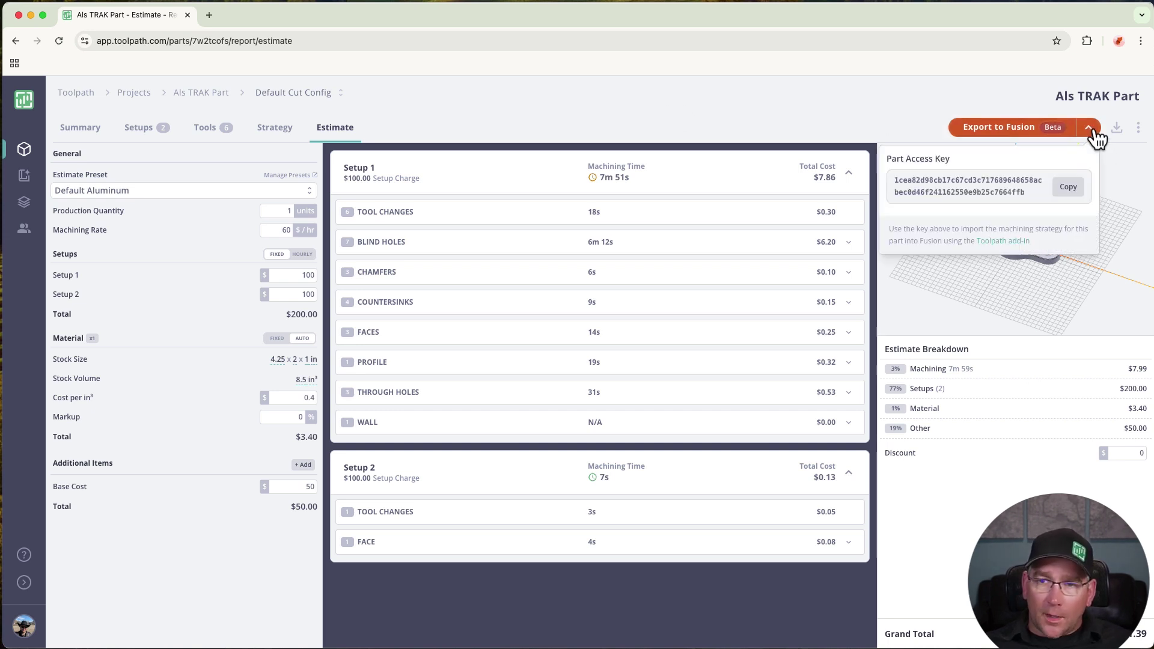
left_click(1070, 191)
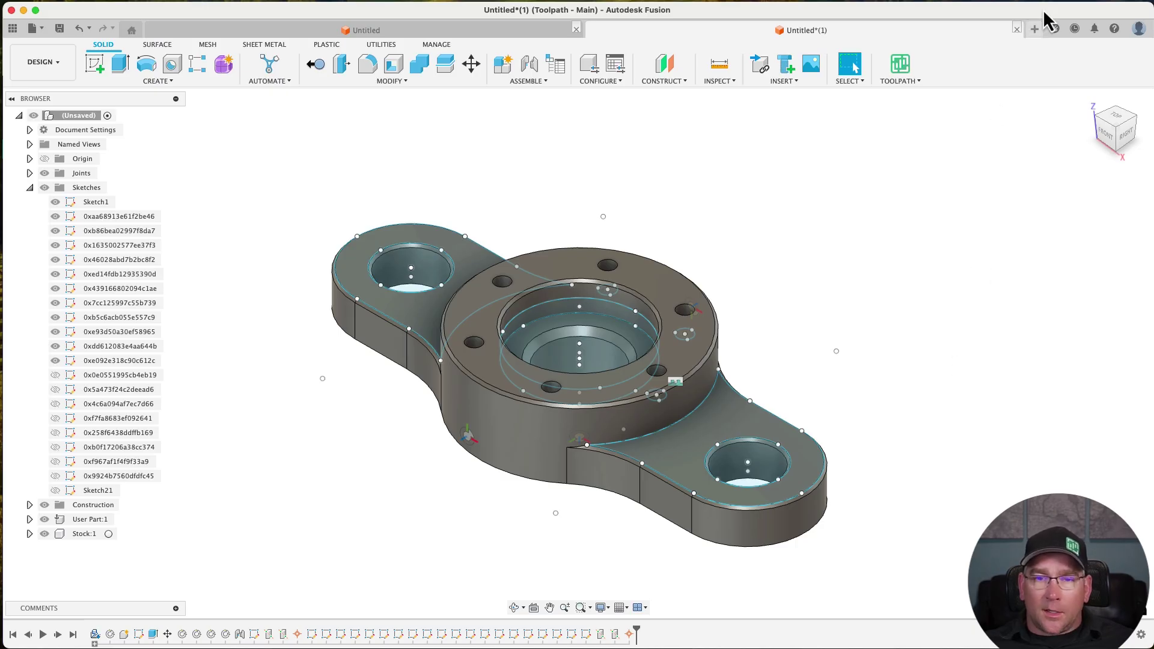
left_click(1016, 29)
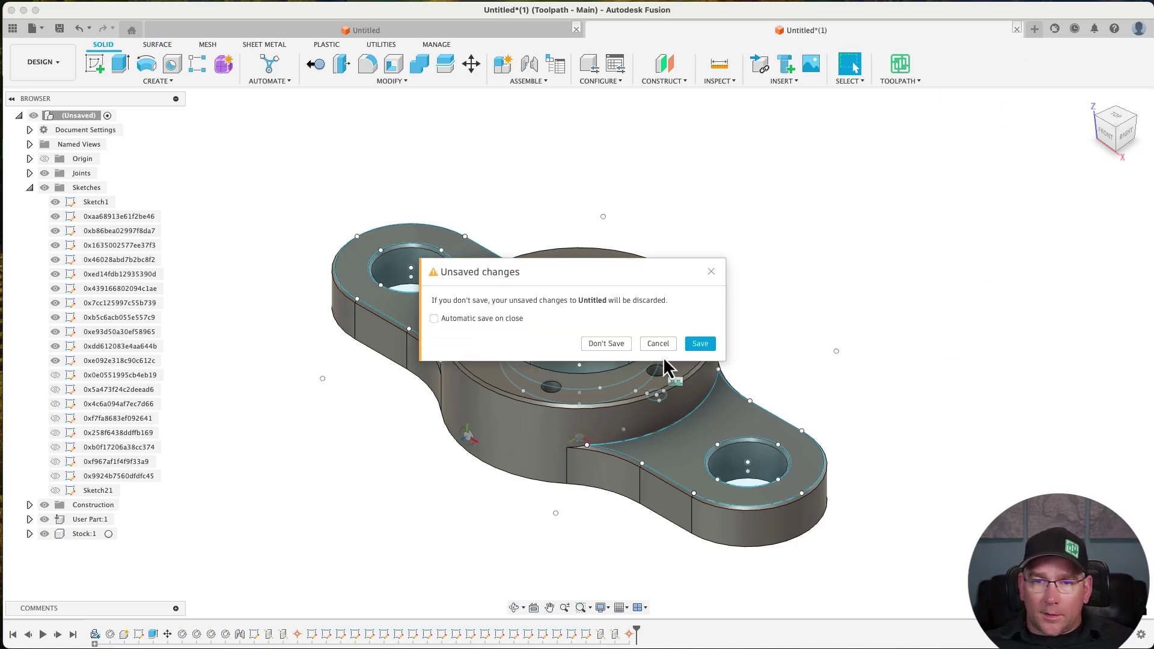
left_click(606, 344)
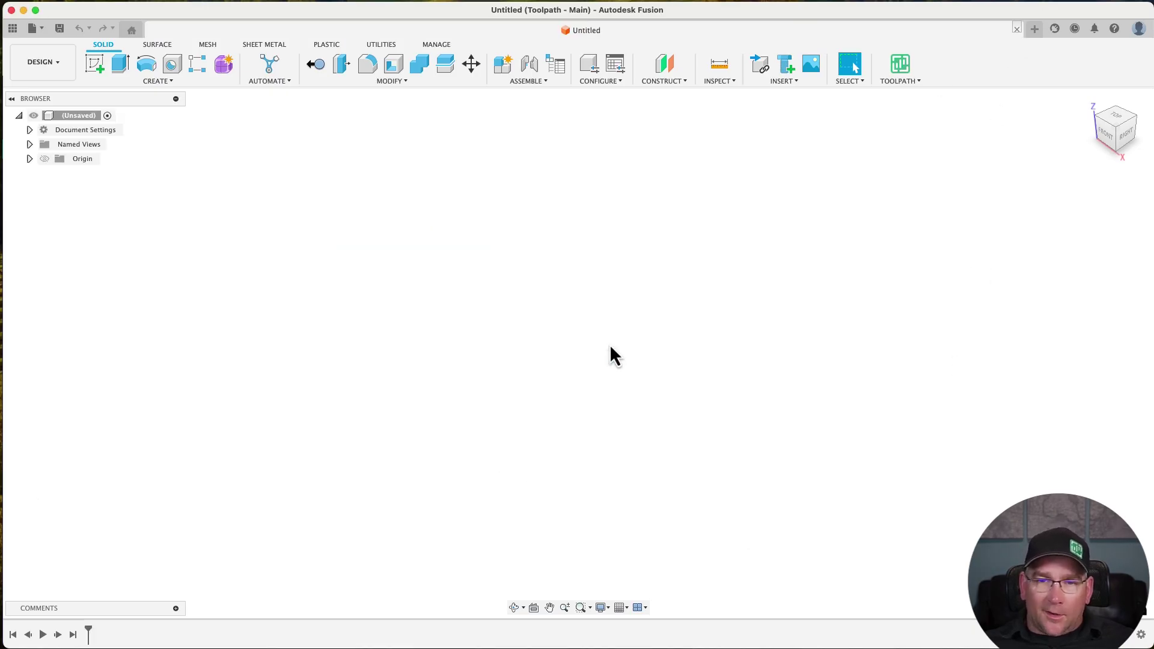
- Import the Toolpath program into the empty Fusion design, pasting the part access key as its key
left_click(918, 85)
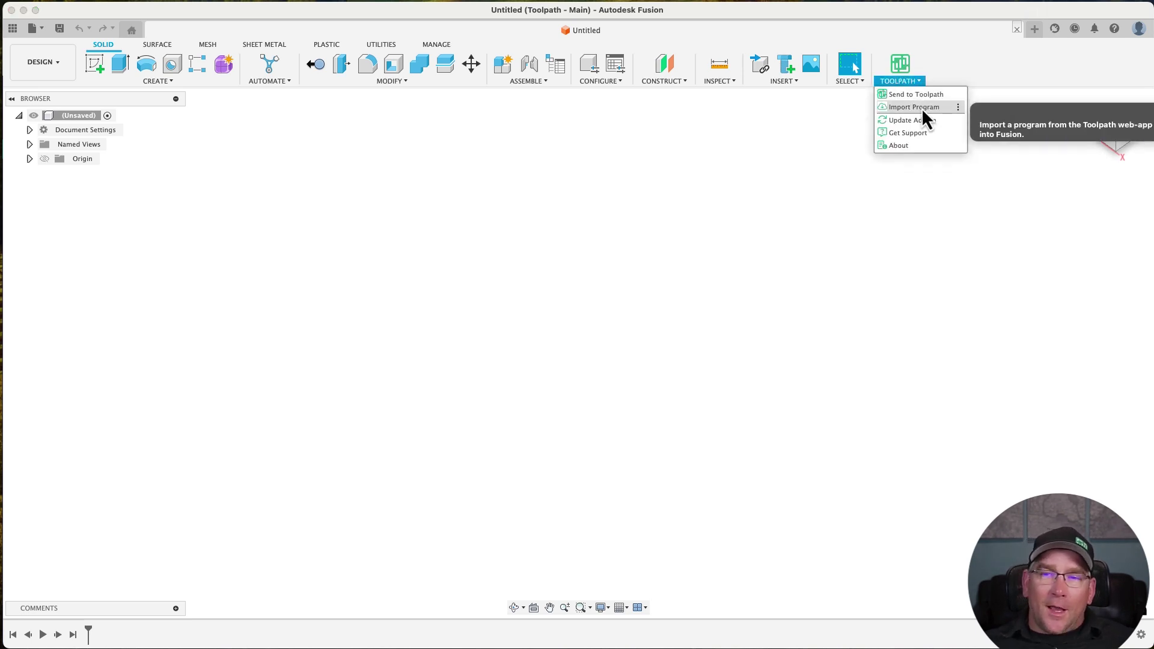
left_click(921, 107)
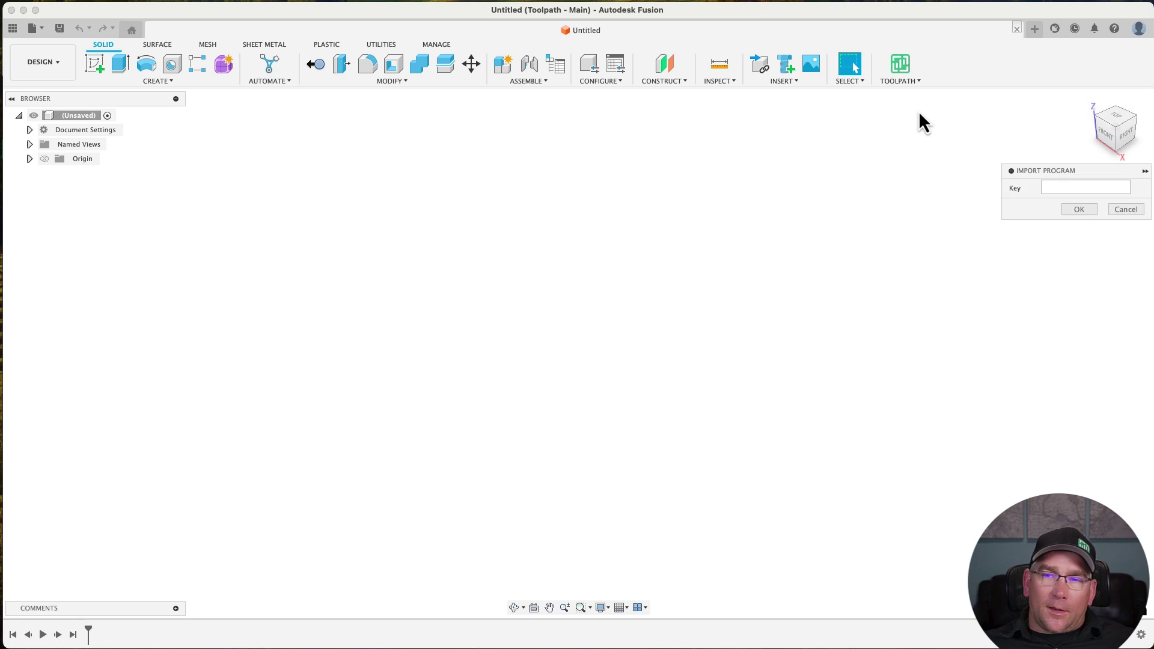
right_click(1050, 186)
left_click(1091, 246)
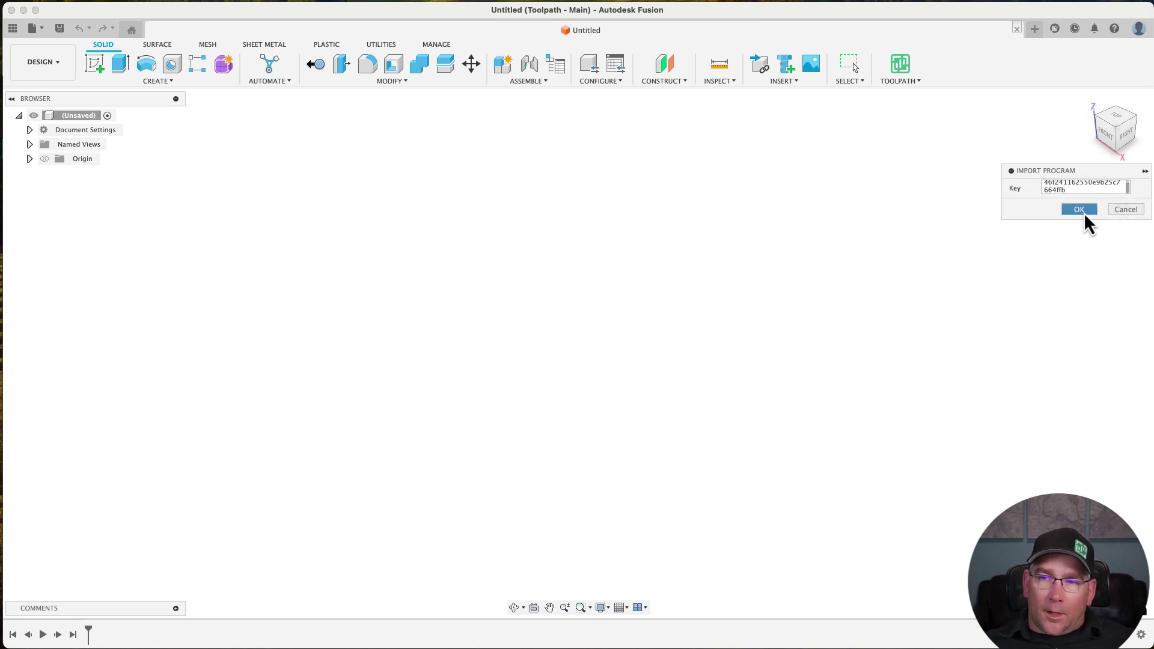
key("Return")
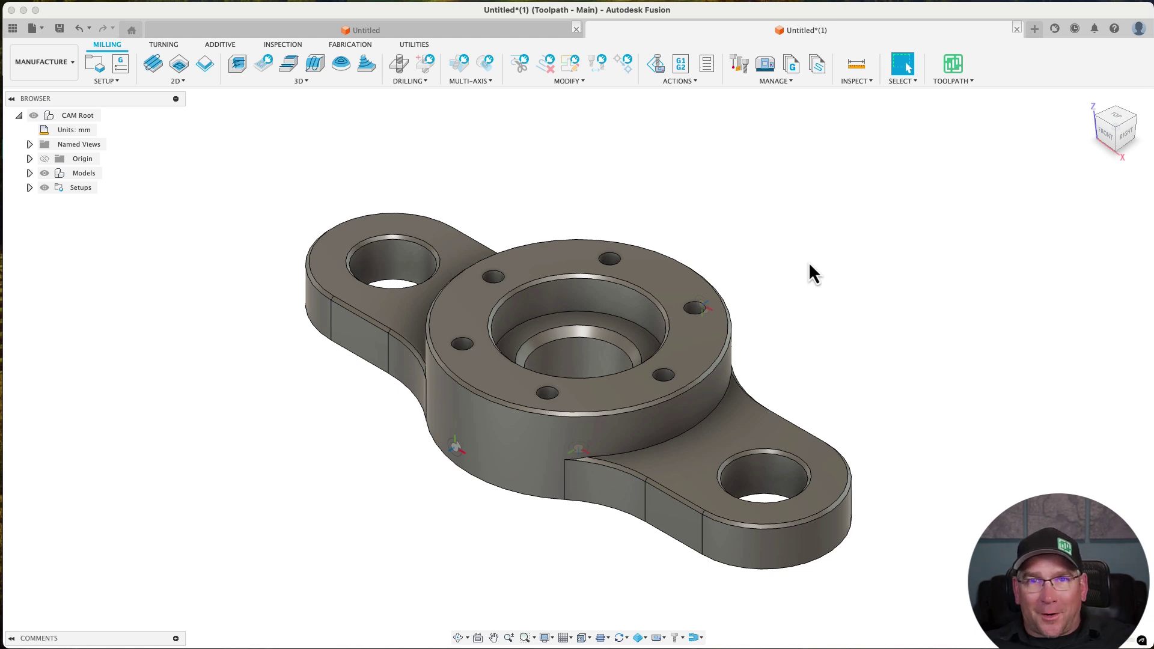
- Expand AutoSetup 1 and AutoSetup 2 and preview the toolpaths of AutoSetup 1's first facing, roughing and first finishing operations
left_click(30, 189)
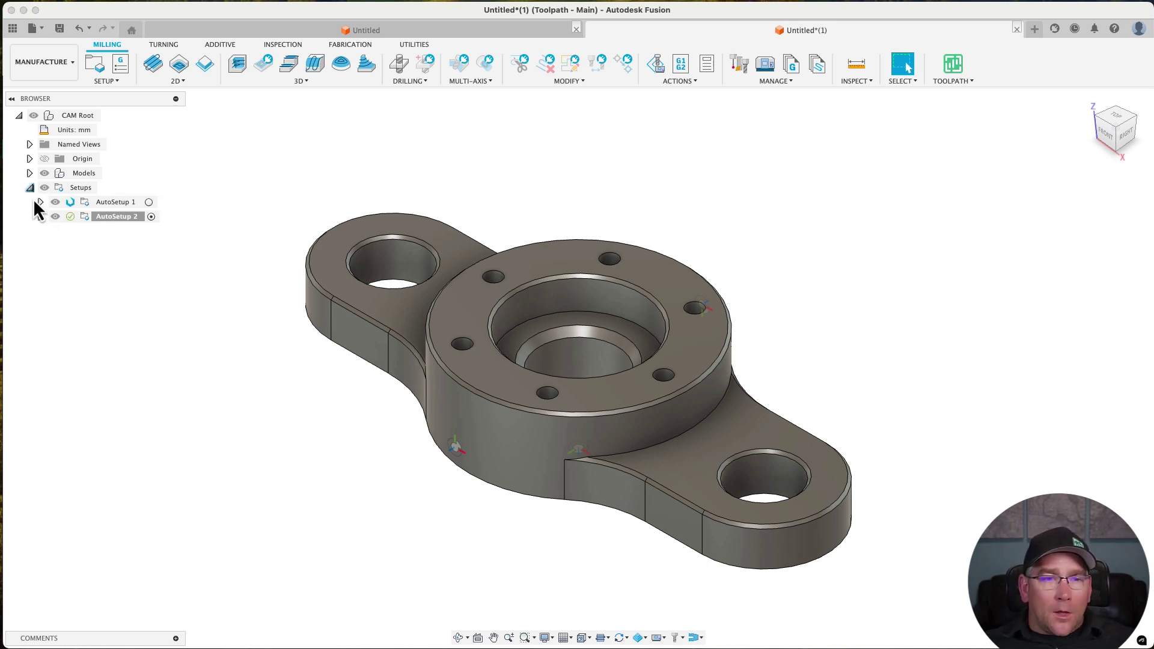
left_click(40, 202)
left_click(41, 389)
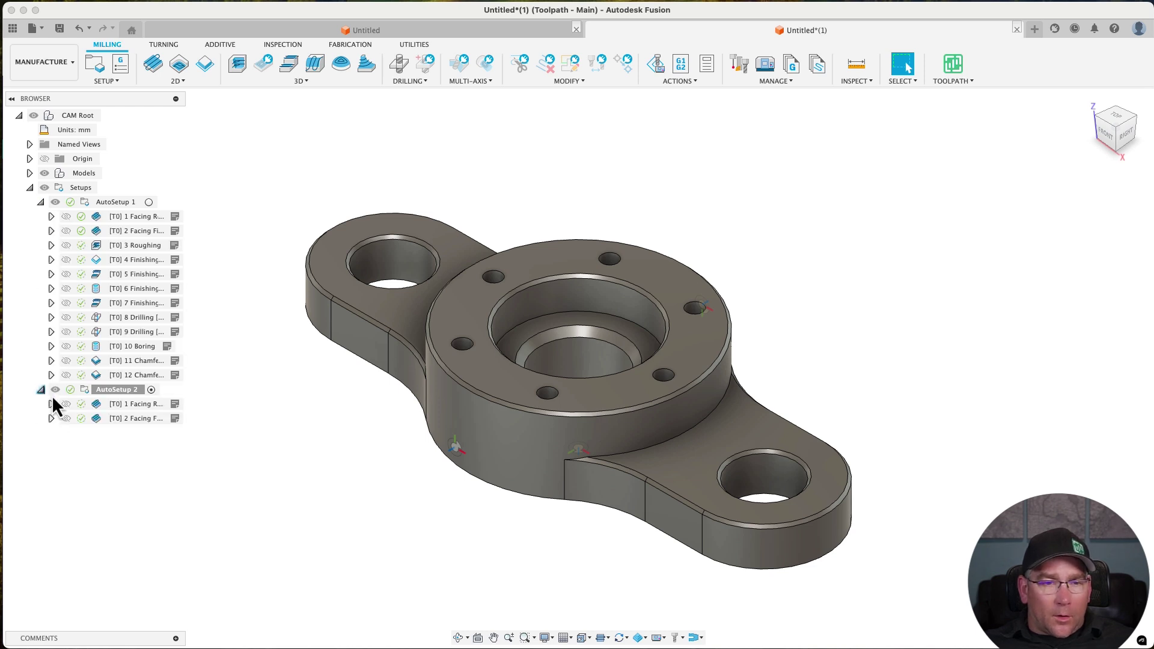
left_click(126, 226)
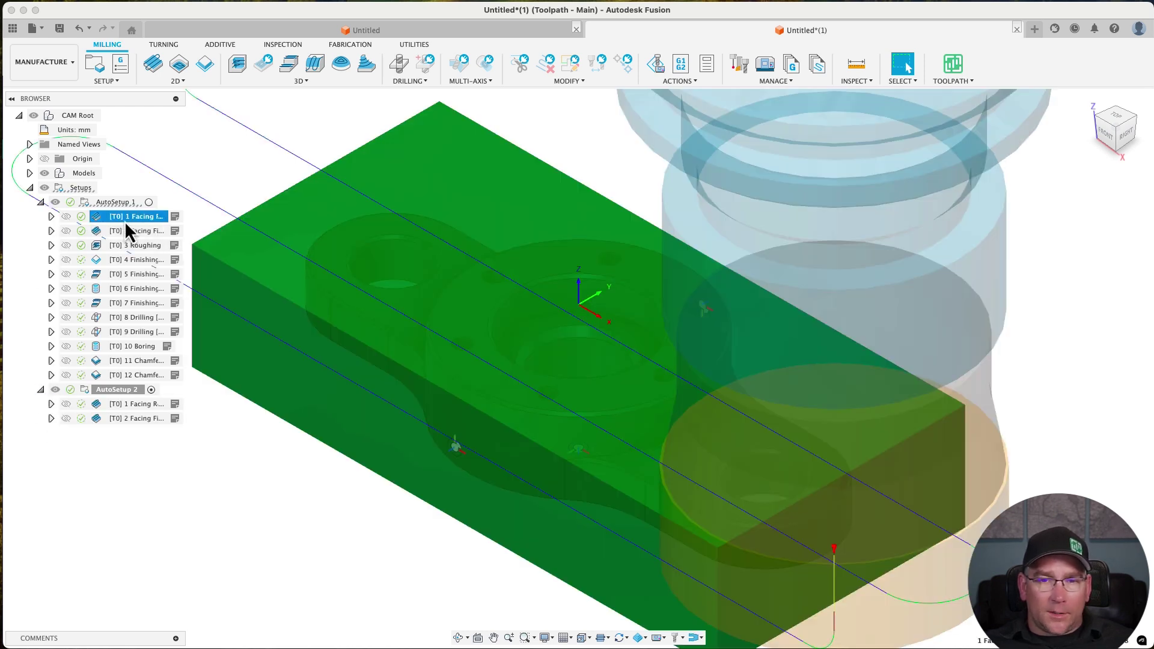
left_click(132, 244)
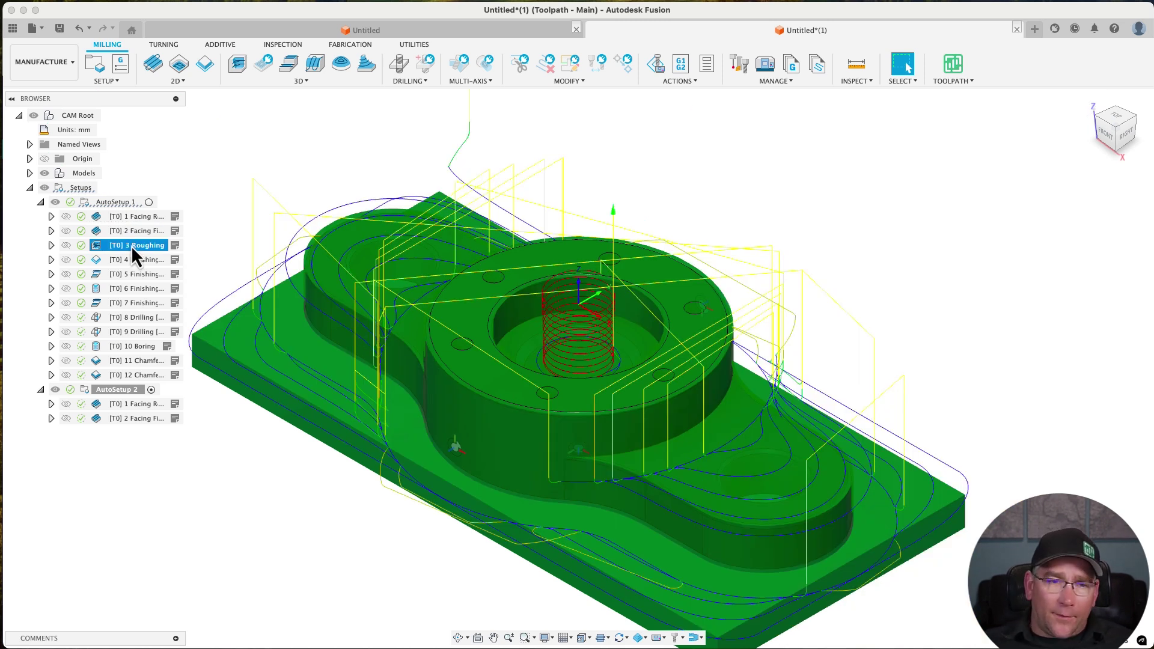
left_click(133, 264)
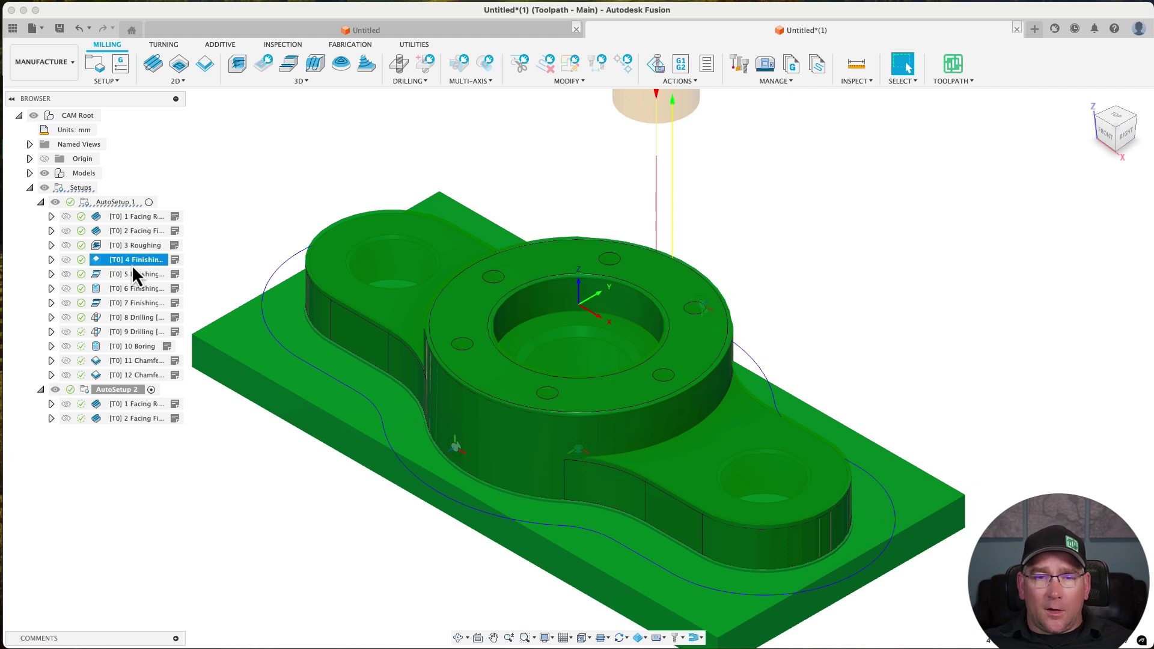
- Open the 4 Finishing Wall 2D contour for editing and inspect its tool, feeds and contour geometry selection
right_click(131, 264)
left_click(154, 274)
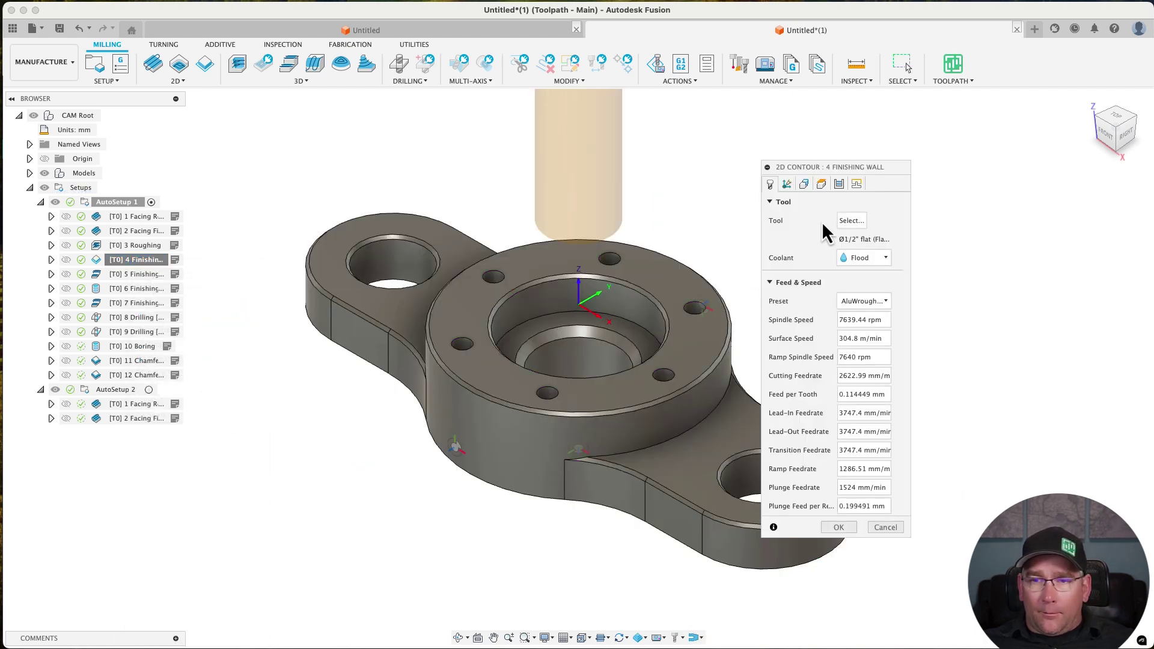
left_click(804, 185)
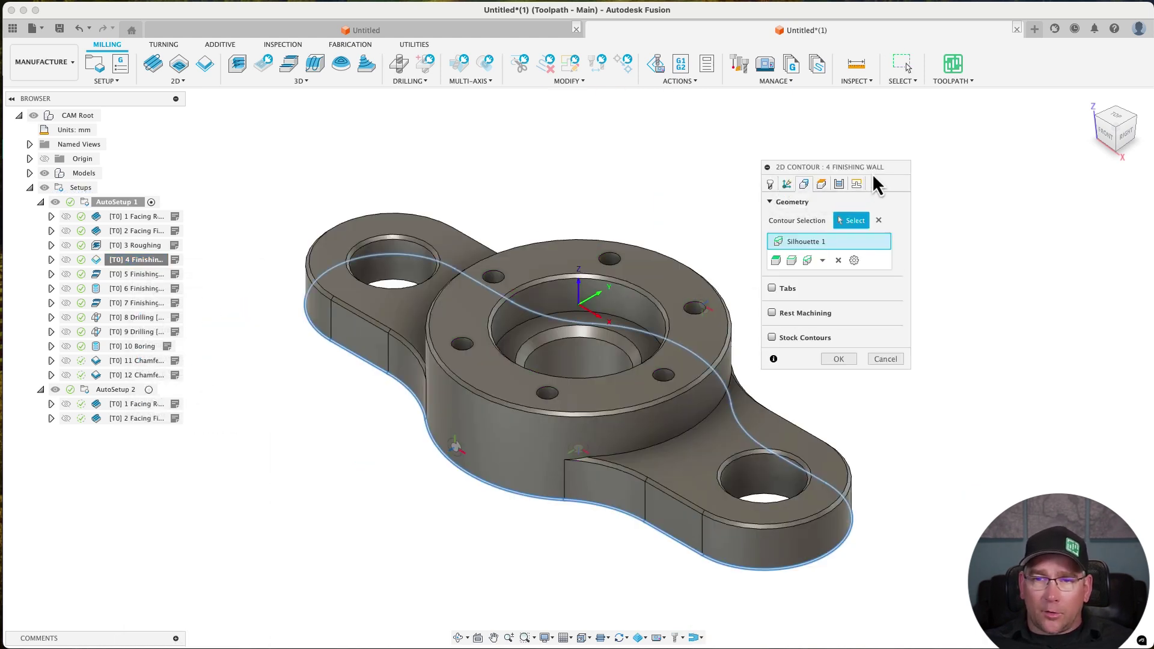
left_click_drag(873, 178, 994, 163)
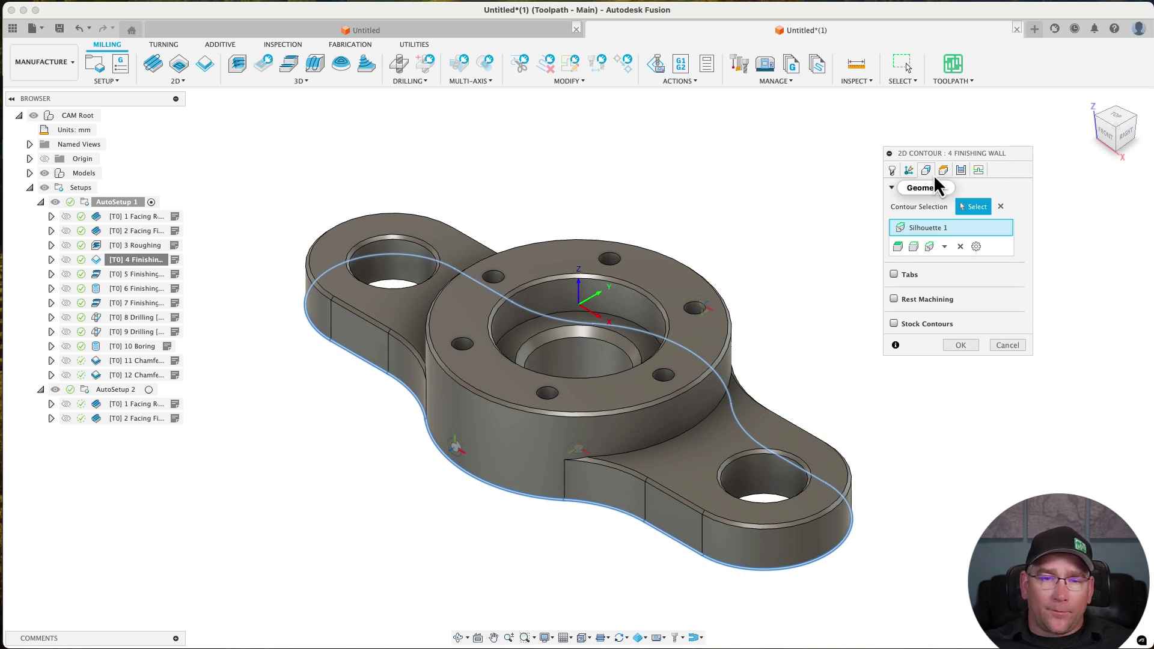
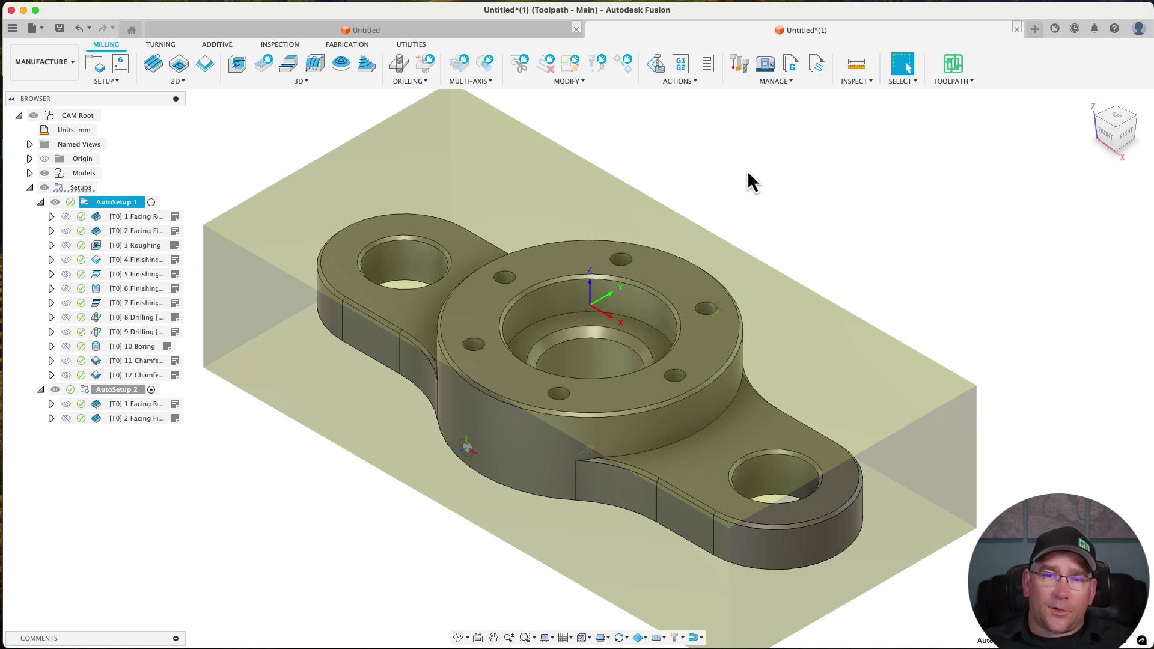
- Switch to the Design workspace and show the imported part's sketches from Sketch1 through 0xe93d50a30ef58965
left_click(67, 76)
left_click(61, 95)
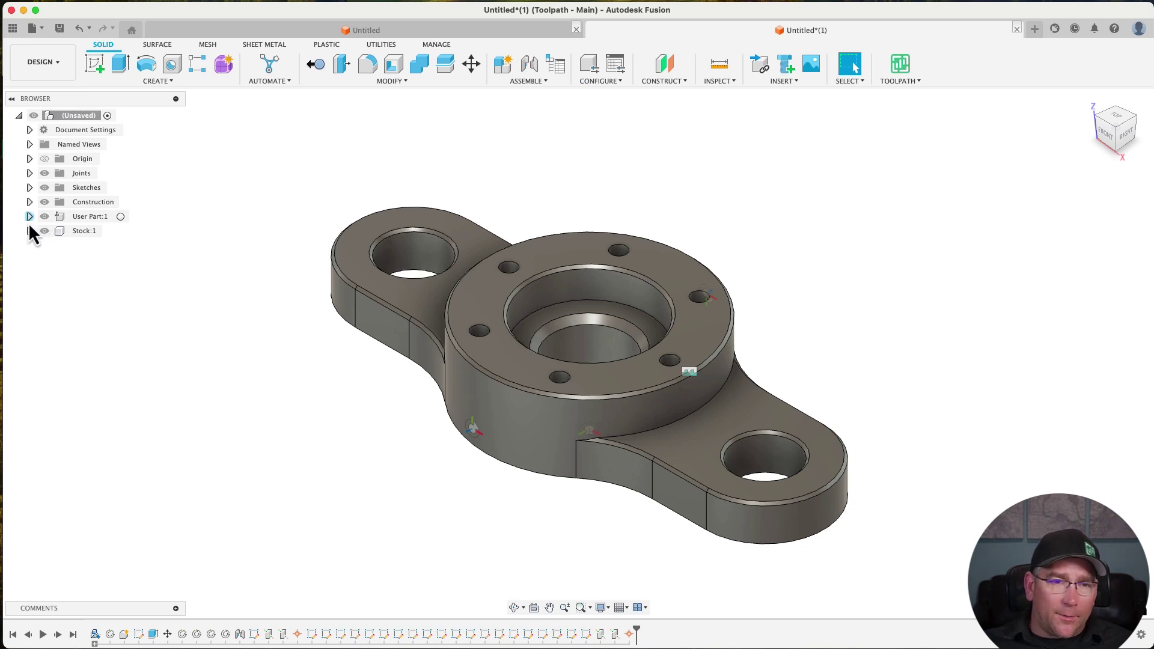
left_click(30, 188)
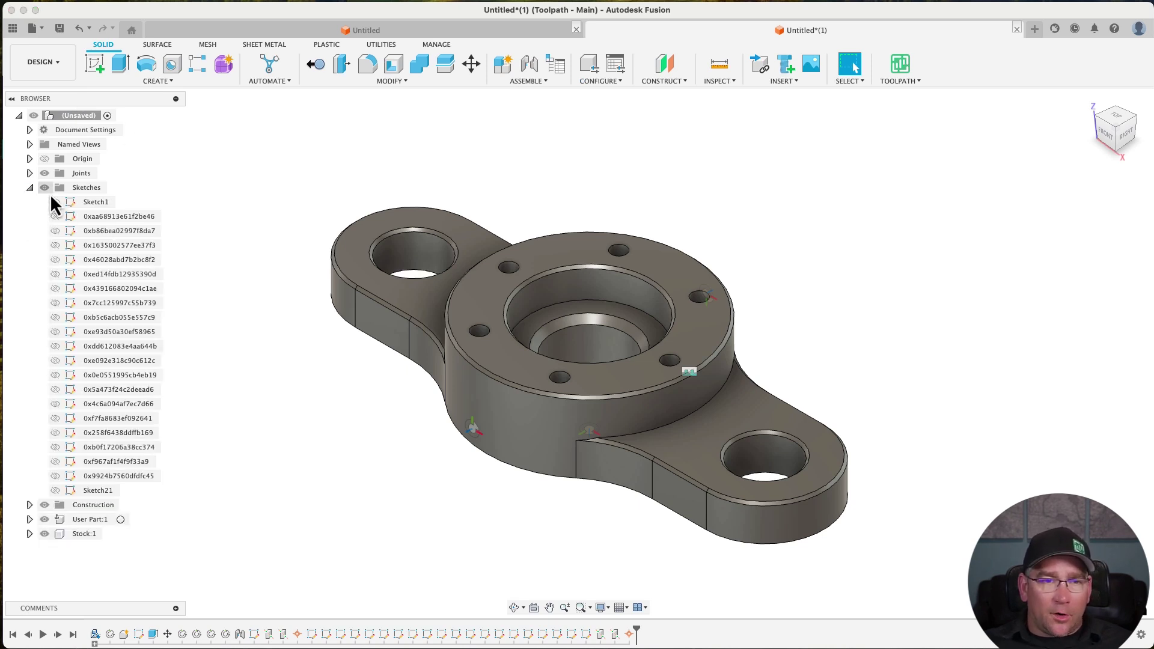
left_click(55, 216)
left_click(56, 231)
left_click(56, 246)
left_click(54, 260)
left_click(55, 275)
left_click(54, 289)
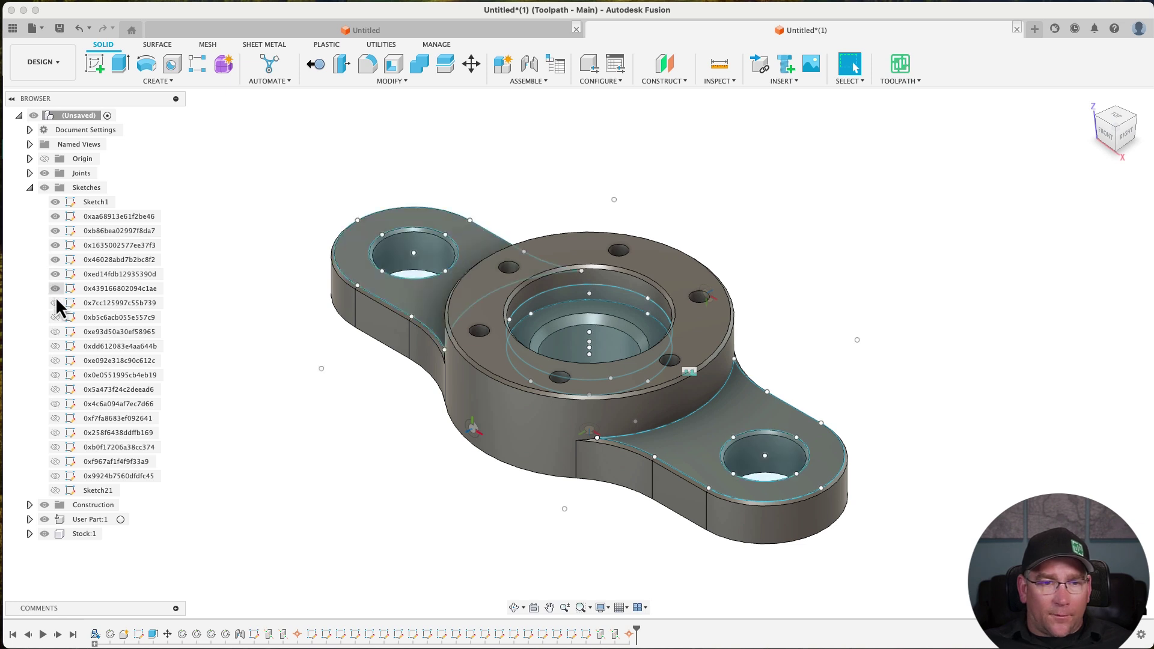
left_click(55, 334)
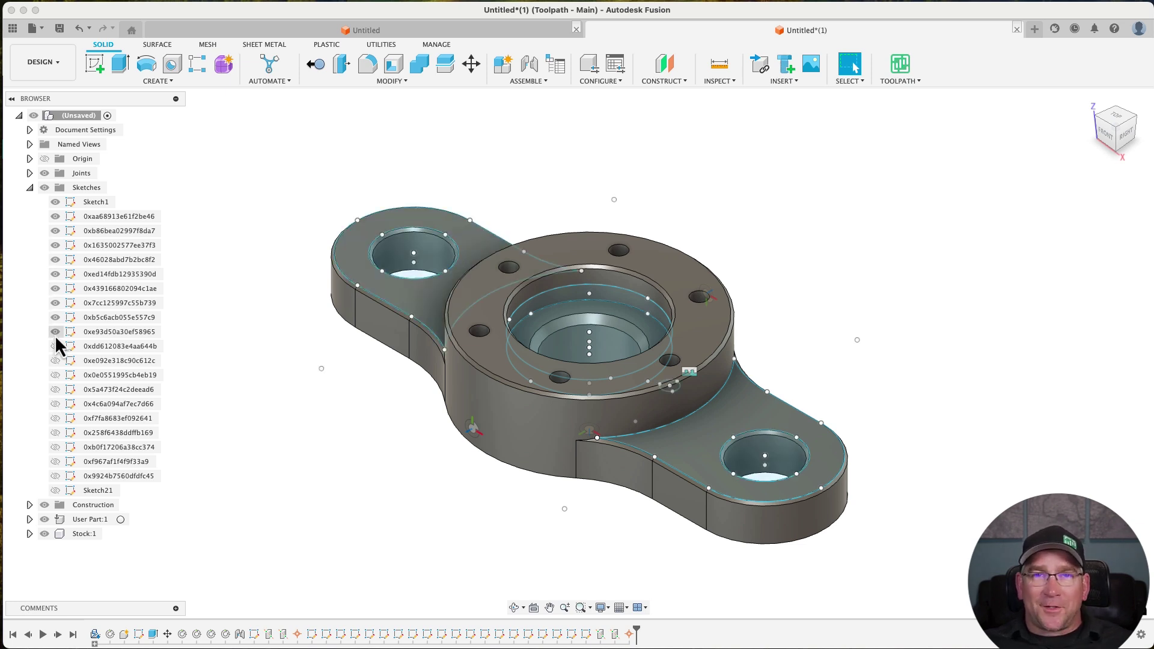